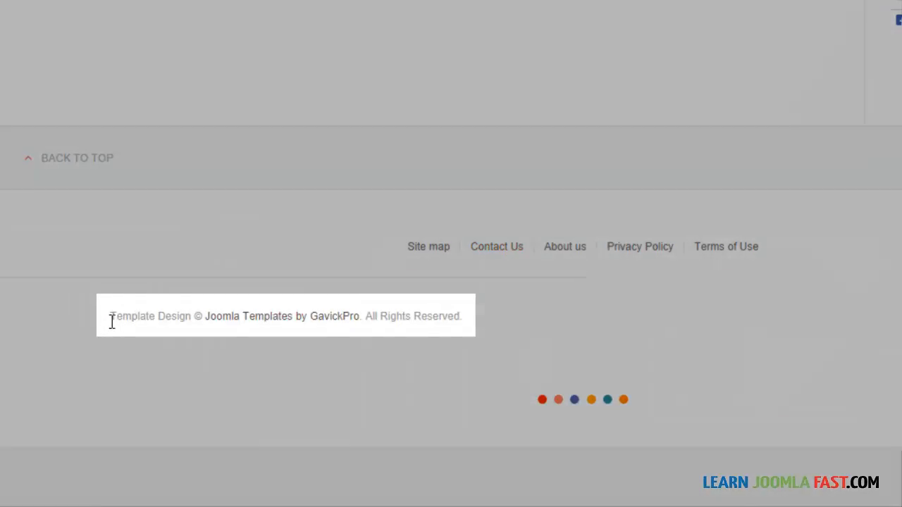
Examine the template design copyright line in the website's footer.
{"action": "left_click_drag", "start_coordinate": [110, 317], "coordinate": [458, 324]}
{"action": "left_click", "coordinate": [463, 320]}
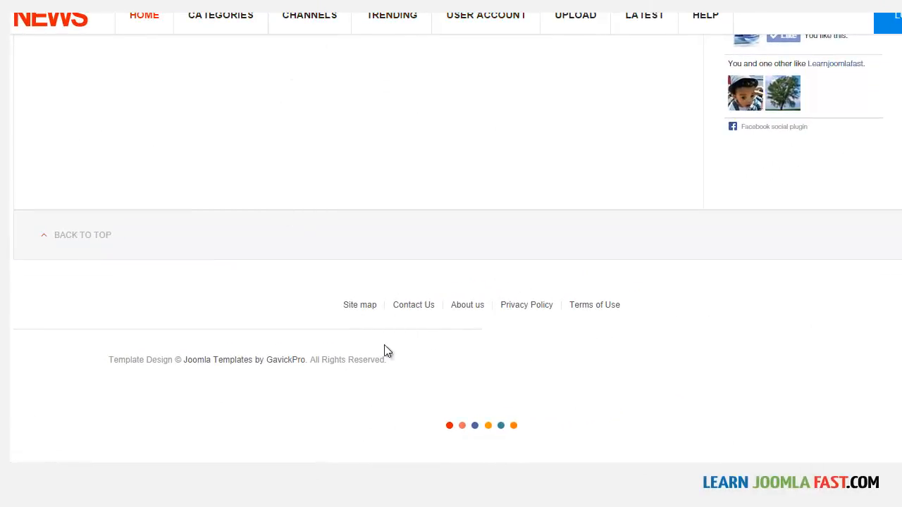
{"action": "scroll", "coordinate": [452, 248], "scroll_direction": "up", "scroll_amount": 15}
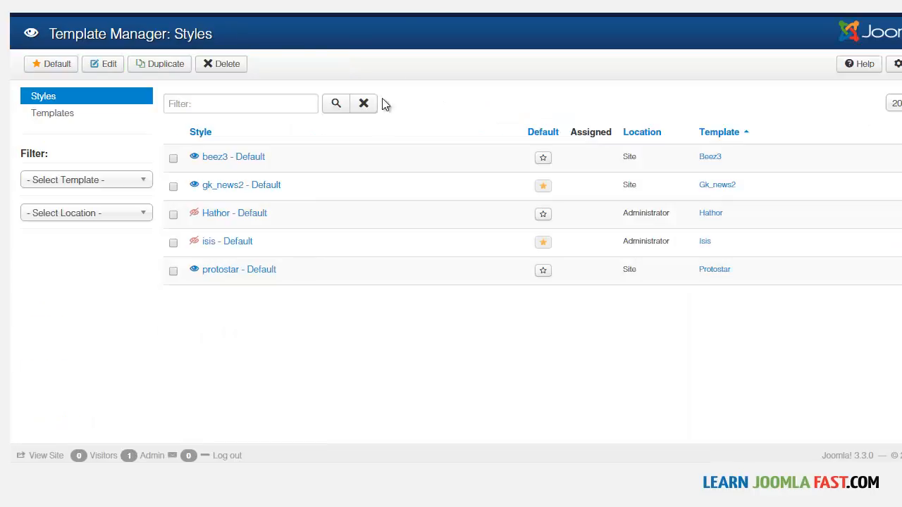
Switch to the template styles list in the site administration and open the gk_news2 - Default style for editing.
{"action": "left_click", "coordinate": [392, 14]}
{"action": "left_click", "coordinate": [530, 71]}
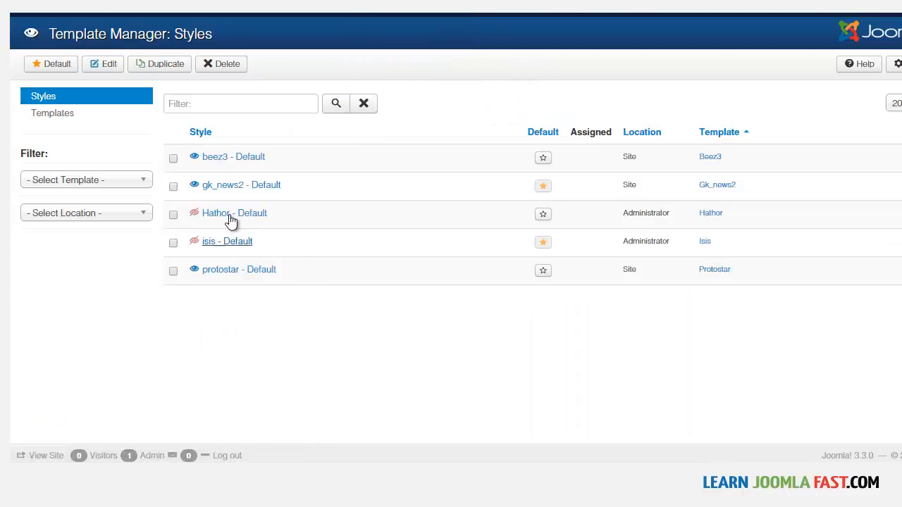
{"action": "left_click", "coordinate": [226, 189]}
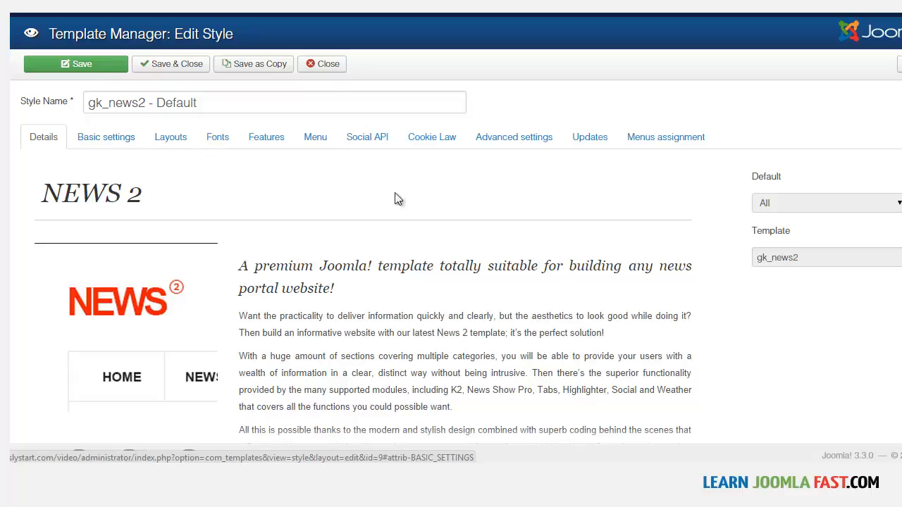
{"action": "scroll", "coordinate": [317, 187], "scroll_direction": "down", "scroll_amount": 3}
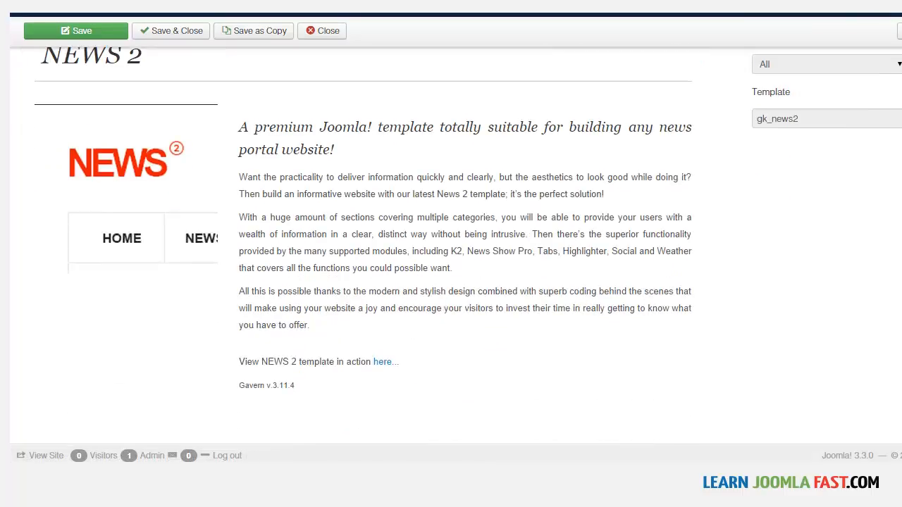
{"action": "scroll", "coordinate": [317, 187], "scroll_direction": "up", "scroll_amount": 3}
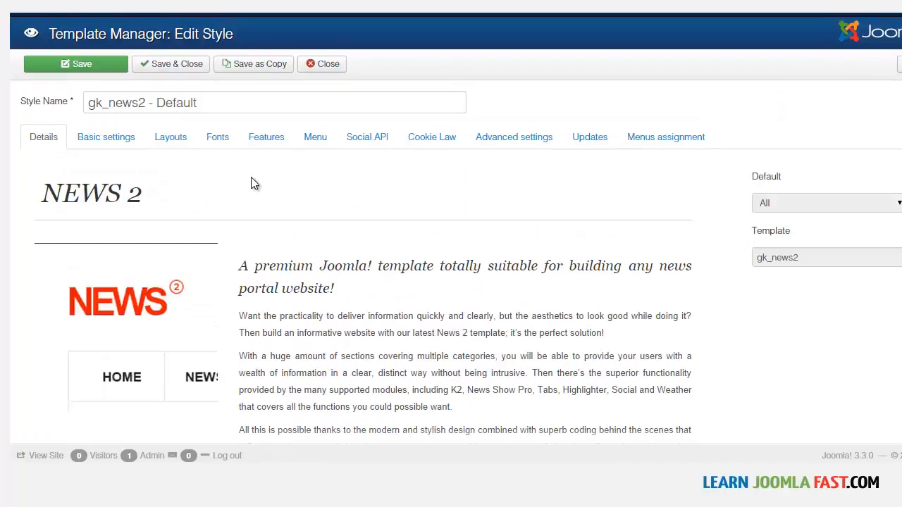
Open the style's basic settings and locate the template color option.
{"action": "left_click", "coordinate": [109, 145]}
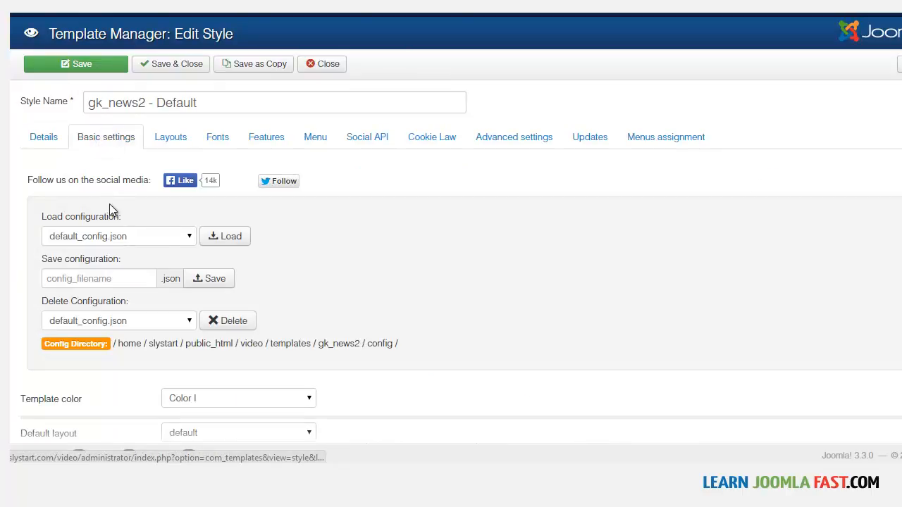
{"action": "scroll", "coordinate": [382, 307], "scroll_direction": "down", "scroll_amount": 2}
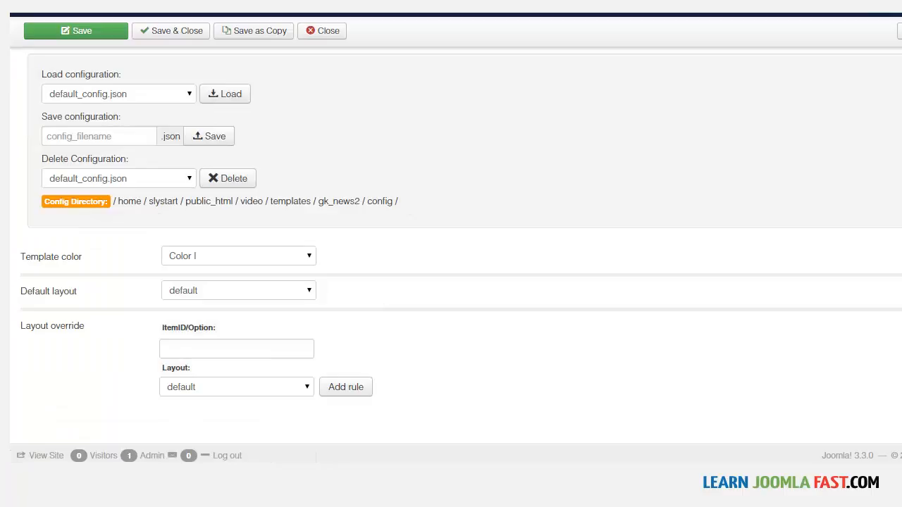
{"action": "left_click_drag", "start_coordinate": [95, 260], "coordinate": [29, 264]}
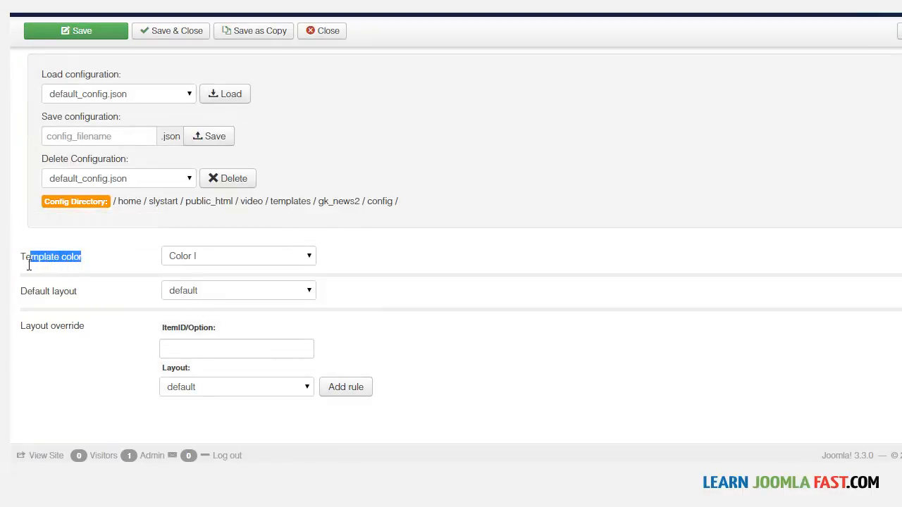
{"action": "left_click", "coordinate": [97, 262]}
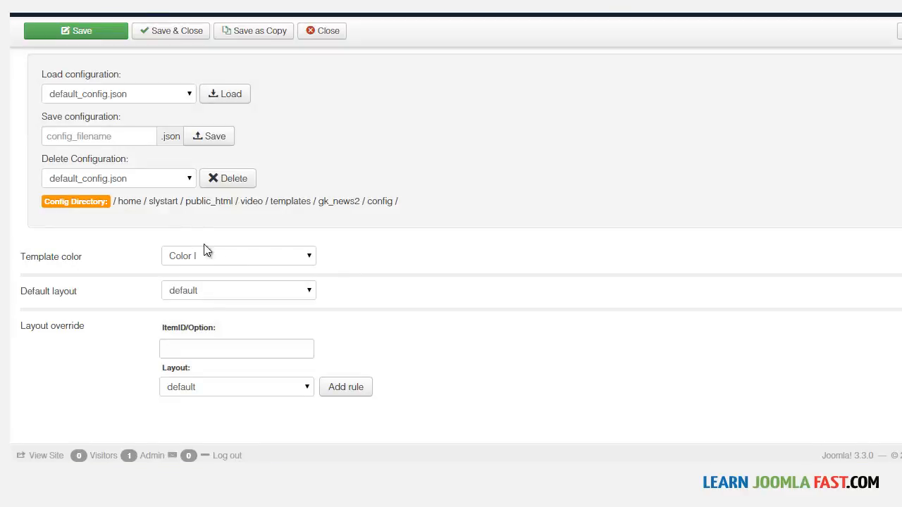
Set the template color to Color II and save the style.
{"action": "left_click", "coordinate": [236, 257]}
{"action": "left_click", "coordinate": [222, 286]}
{"action": "scroll", "coordinate": [65, 105], "scroll_direction": "up", "scroll_amount": 3}
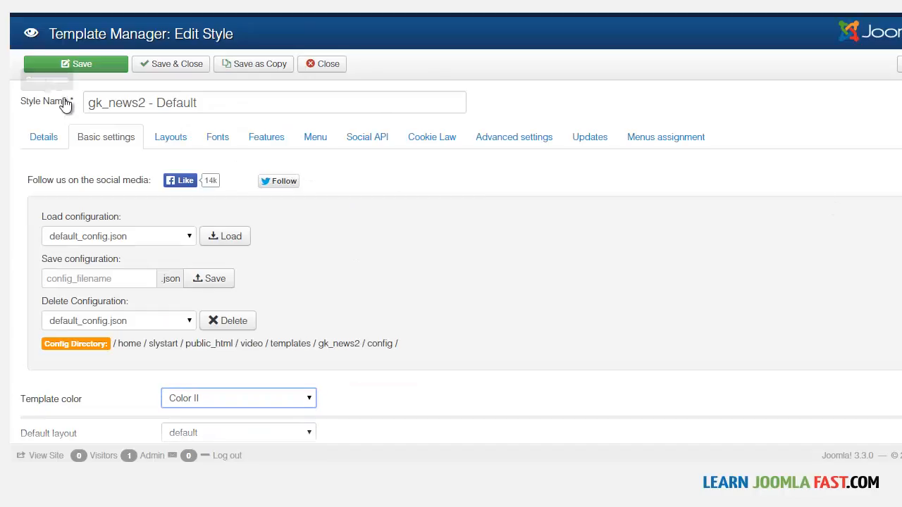
{"action": "left_click", "coordinate": [85, 57]}
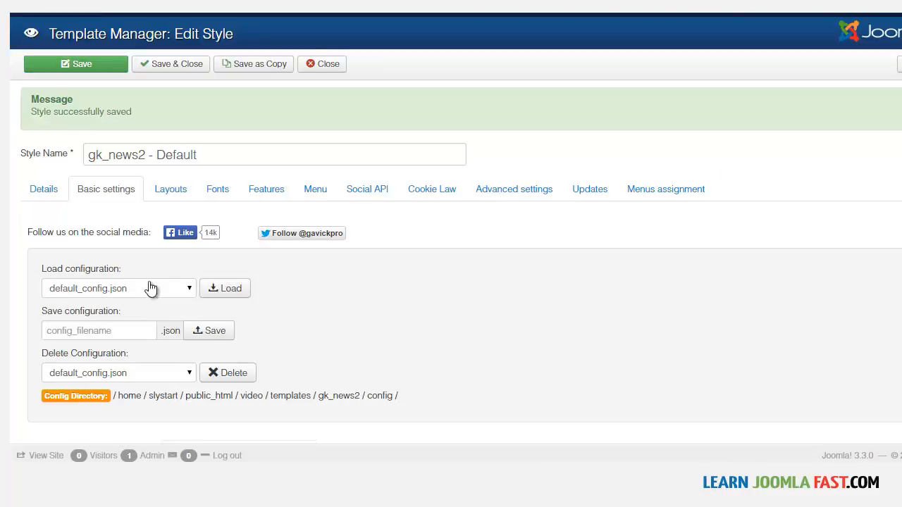
Change the template color to Color III, save the style and reload the site's Latest page to preview it.
{"action": "scroll", "coordinate": [271, 303], "scroll_direction": "down", "scroll_amount": 3}
{"action": "left_click", "coordinate": [242, 256]}
{"action": "left_click", "coordinate": [226, 293]}
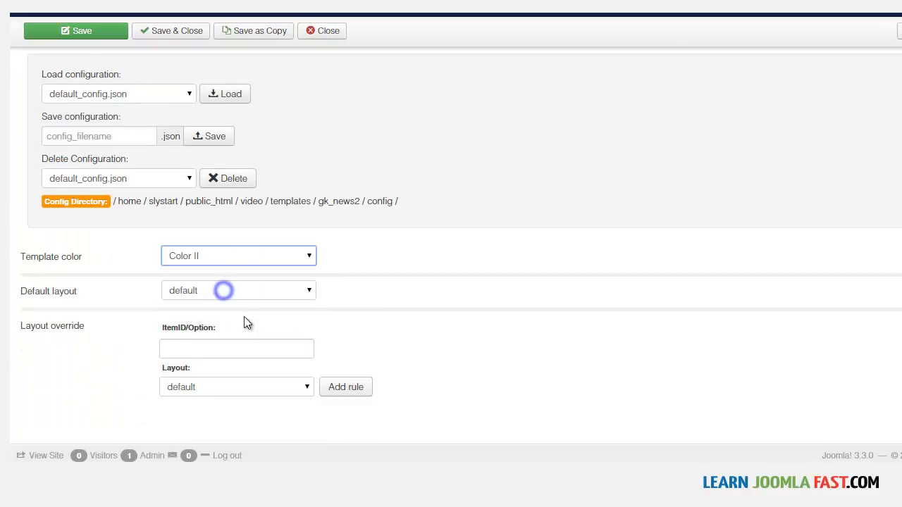
{"action": "scroll", "coordinate": [377, 275], "scroll_direction": "up", "scroll_amount": 2}
{"action": "left_click", "coordinate": [121, 30]}
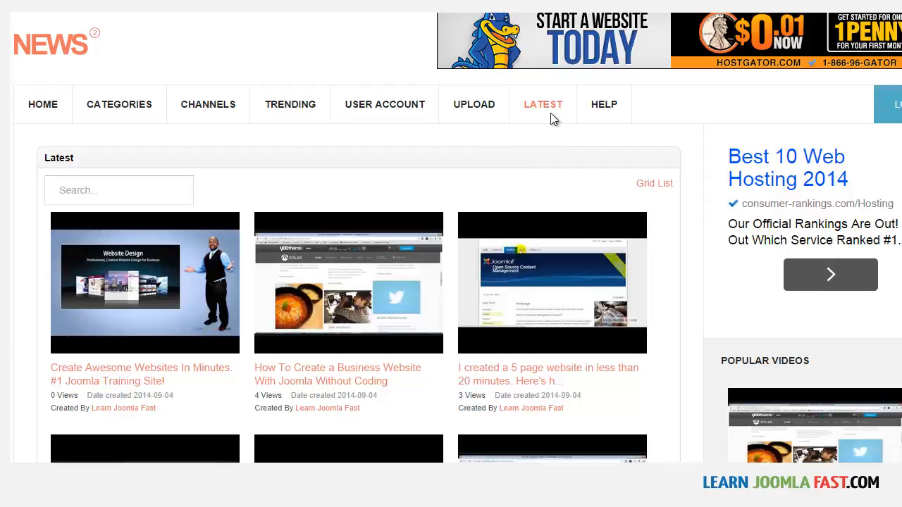
{"action": "left_click", "coordinate": [549, 111]}
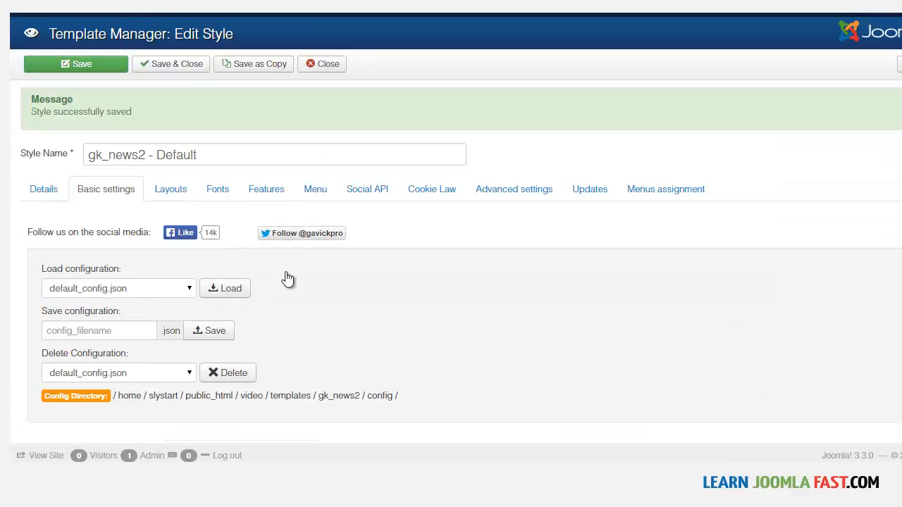
Set the template color to Color IV, save the style and reload the Latest page to check the new look.
{"action": "scroll", "coordinate": [288, 282], "scroll_direction": "down", "scroll_amount": 3}
{"action": "left_click", "coordinate": [227, 265]}
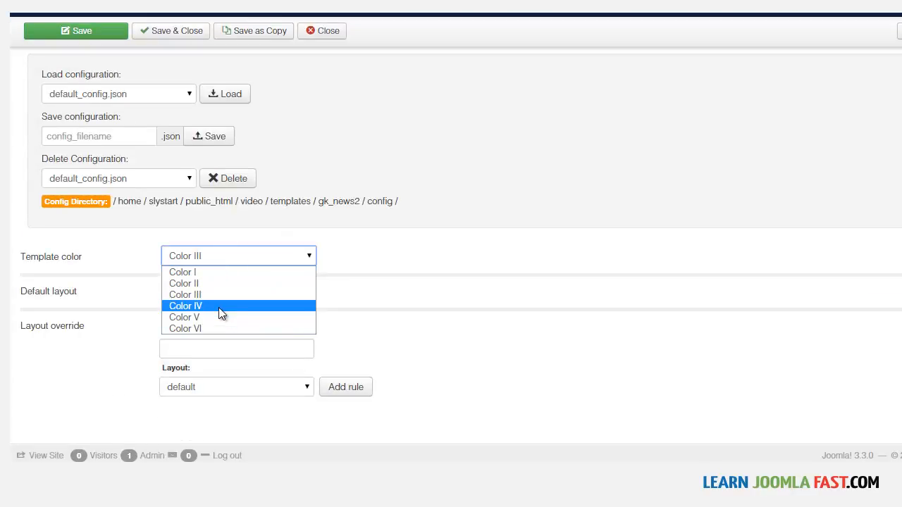
{"action": "left_click", "coordinate": [218, 307]}
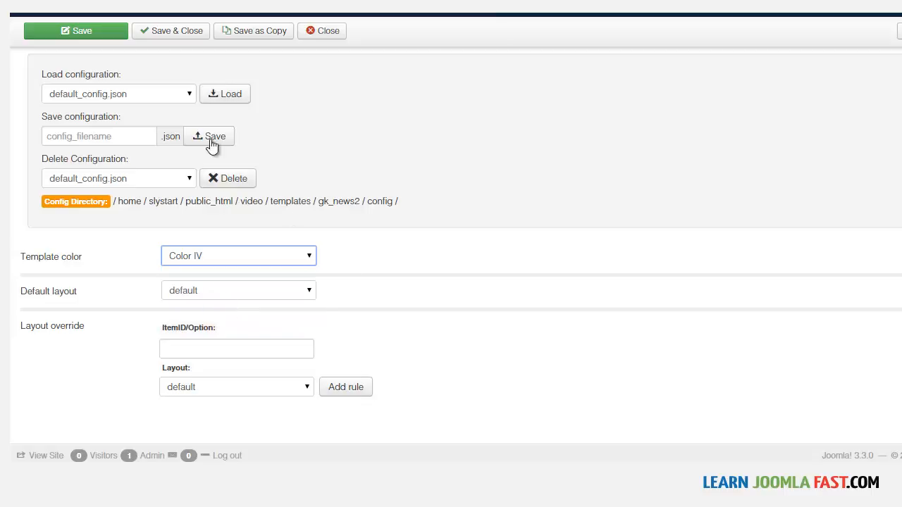
{"action": "left_click", "coordinate": [88, 30]}
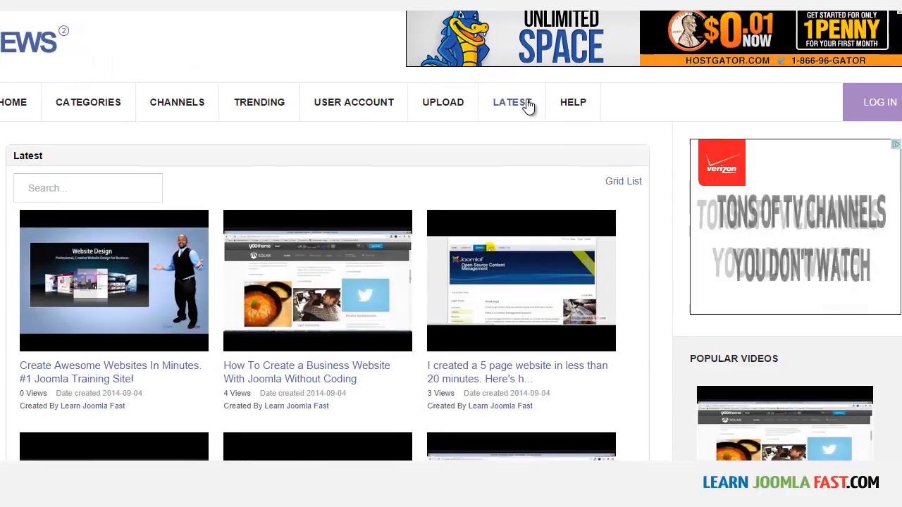
{"action": "left_click", "coordinate": [509, 102]}
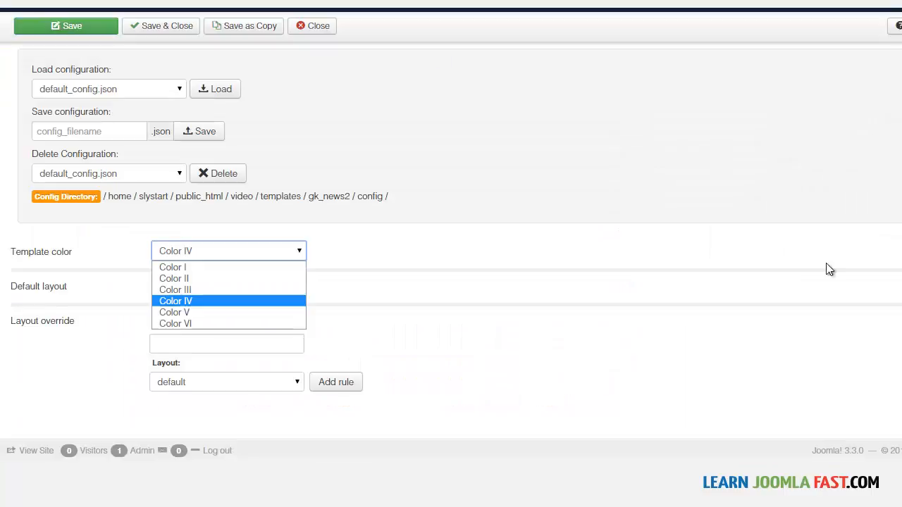
Review the style's layout options, such as widths, inset positions and responsive layout, and its body and header font settings.
{"action": "left_click", "coordinate": [829, 268]}
{"action": "scroll", "coordinate": [499, 282], "scroll_direction": "up", "scroll_amount": 3}
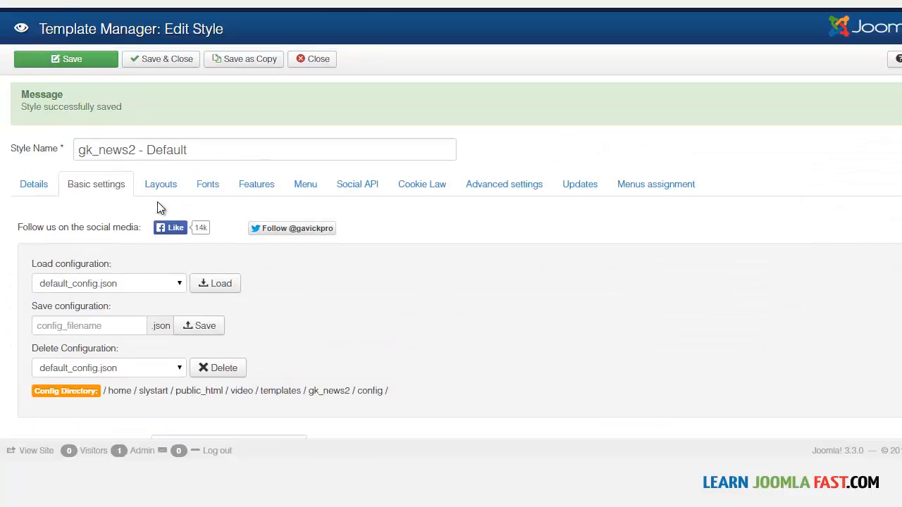
{"action": "left_click", "coordinate": [161, 184]}
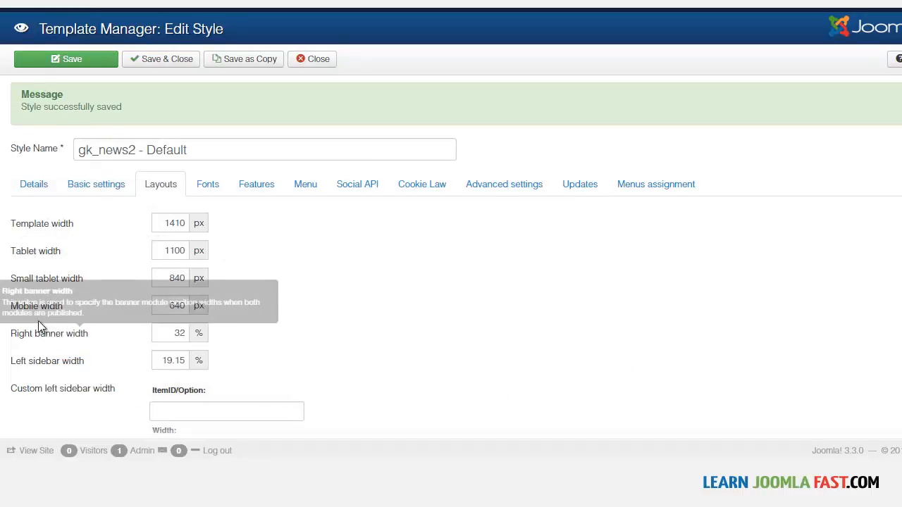
{"action": "scroll", "coordinate": [181, 336], "scroll_direction": "down", "scroll_amount": 5}
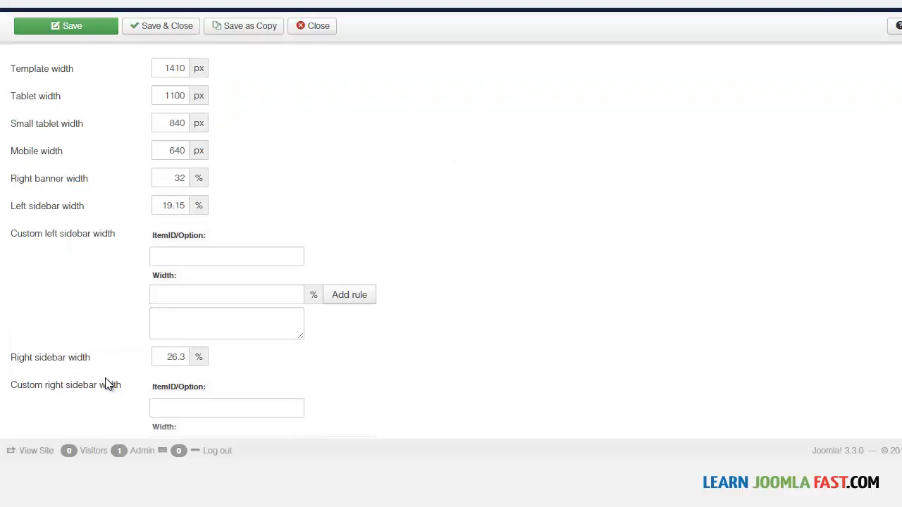
{"action": "scroll", "coordinate": [451, 240], "scroll_direction": "down", "scroll_amount": 5}
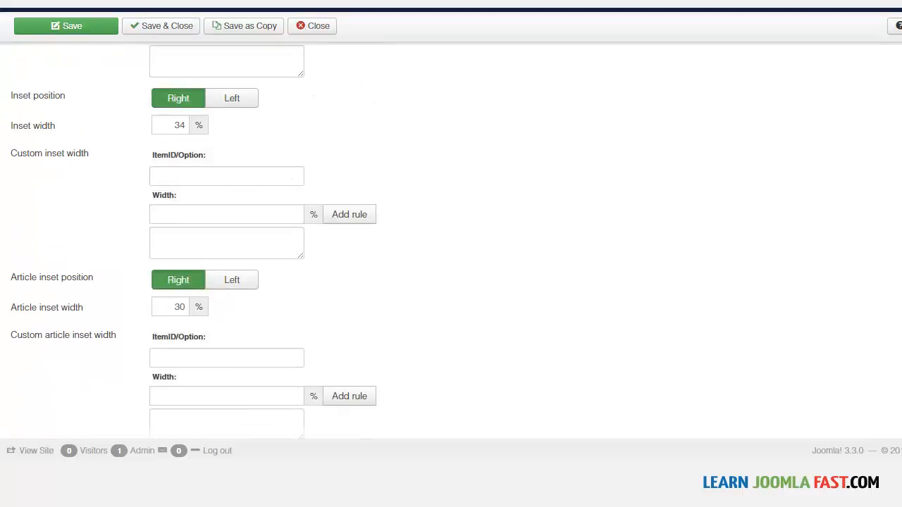
{"action": "scroll", "coordinate": [193, 240], "scroll_direction": "down", "scroll_amount": 2}
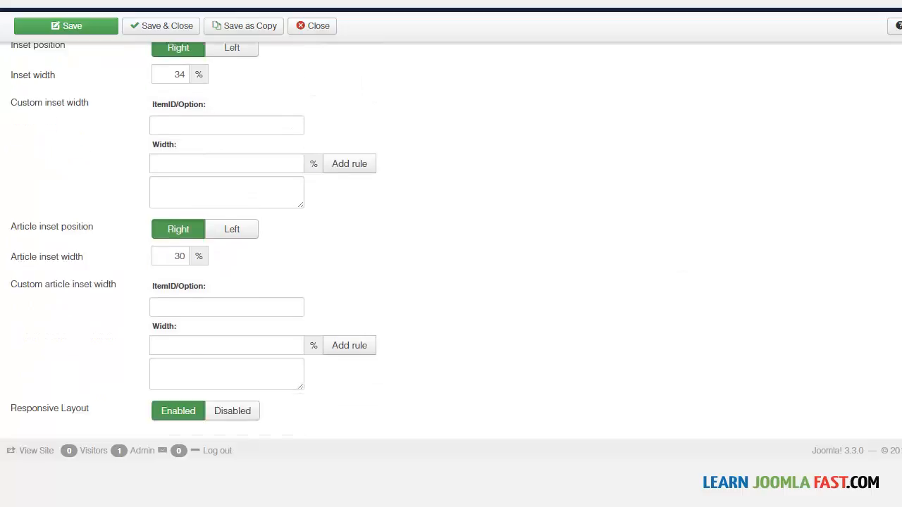
{"action": "scroll", "coordinate": [238, 225], "scroll_direction": "up", "scroll_amount": 12}
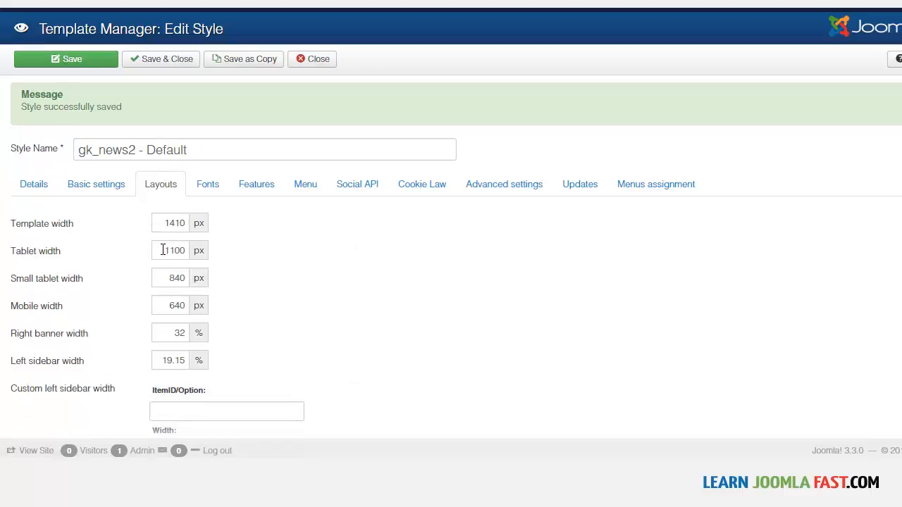
{"action": "left_click", "coordinate": [213, 188]}
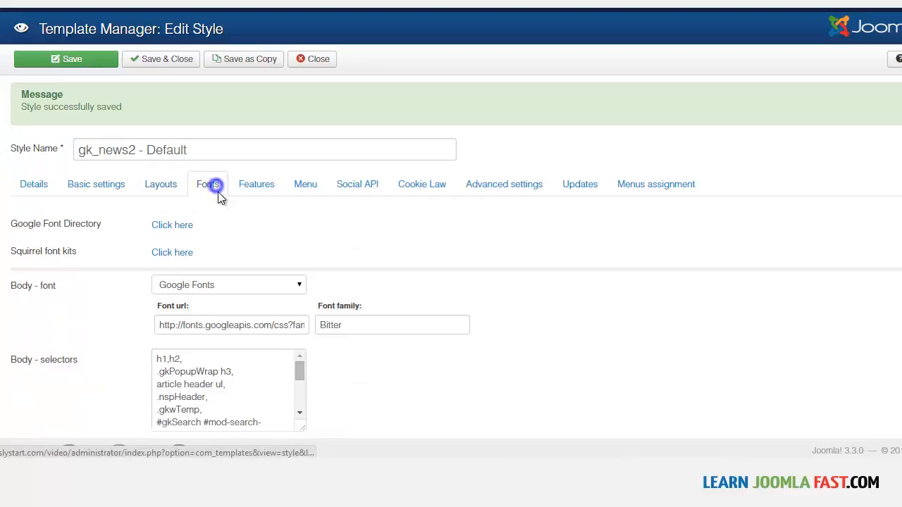
{"action": "scroll", "coordinate": [484, 279], "scroll_direction": "down", "scroll_amount": 5}
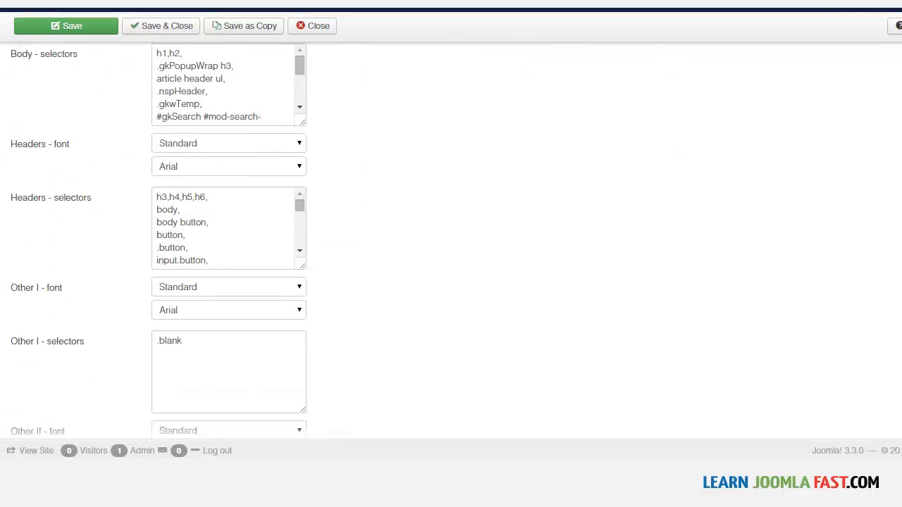
{"action": "scroll", "coordinate": [222, 186], "scroll_direction": "up", "scroll_amount": 5}
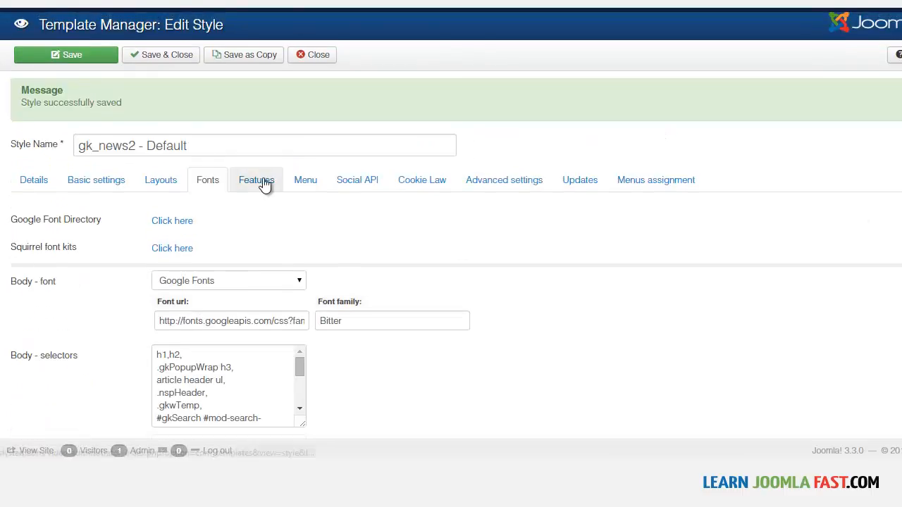
Set the logo type to Image in the style's feature settings.
{"action": "left_click", "coordinate": [263, 182]}
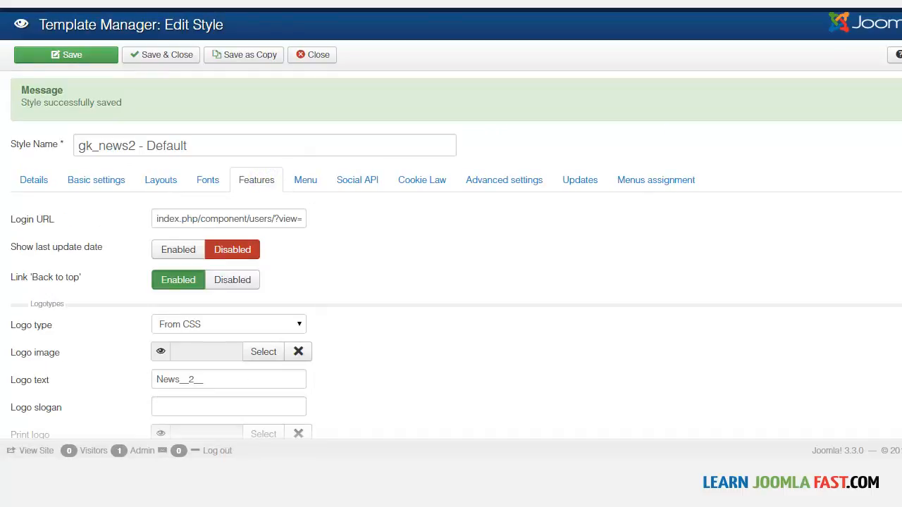
{"action": "scroll", "coordinate": [451, 226], "scroll_direction": "down", "scroll_amount": 3}
{"action": "scroll", "coordinate": [451, 247], "scroll_direction": "down", "scroll_amount": 3}
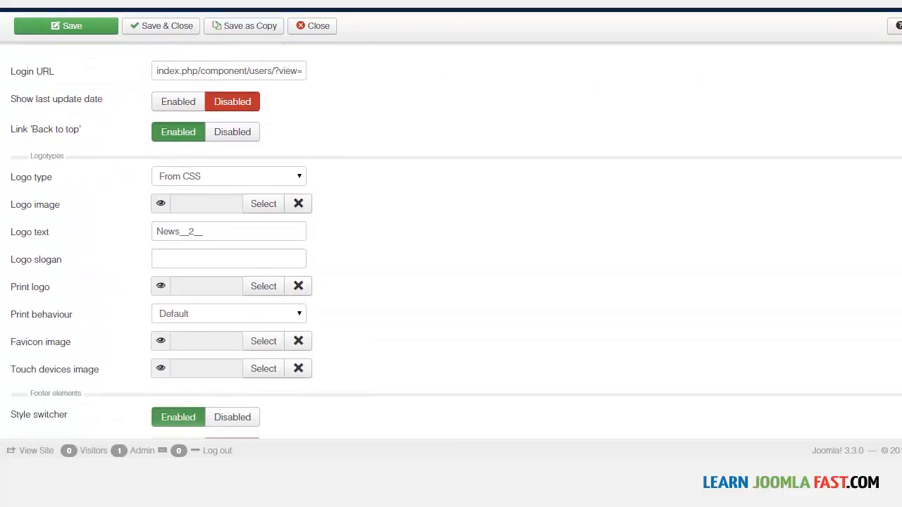
{"action": "scroll", "coordinate": [175, 181], "scroll_direction": "down", "scroll_amount": 1}
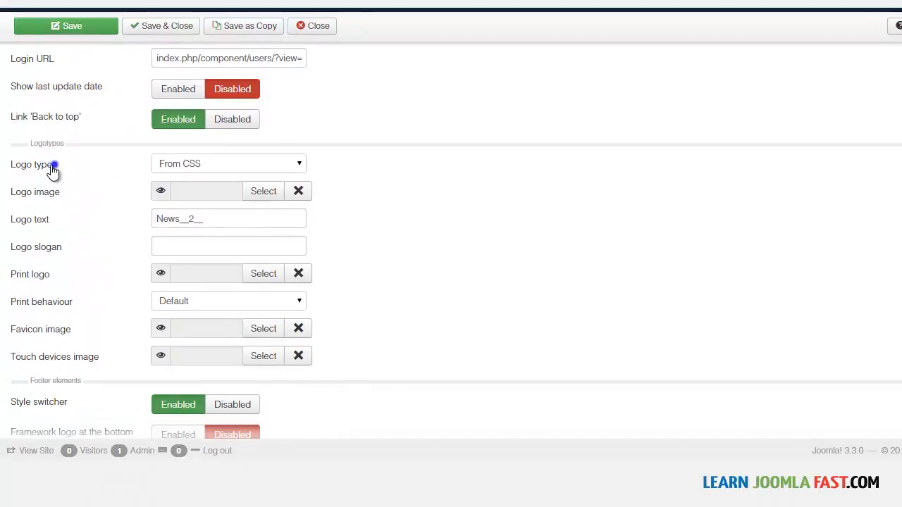
{"action": "left_click_drag", "start_coordinate": [54, 166], "coordinate": [17, 171]}
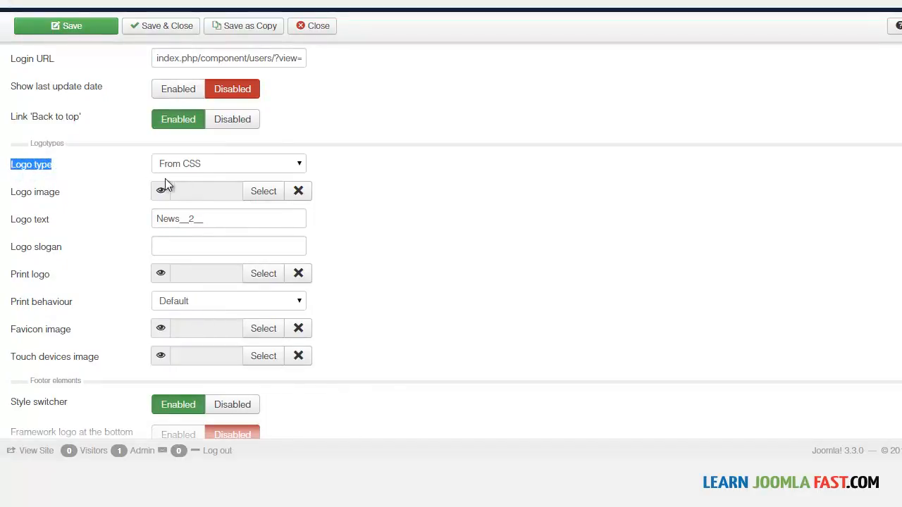
{"action": "left_click", "coordinate": [206, 164]}
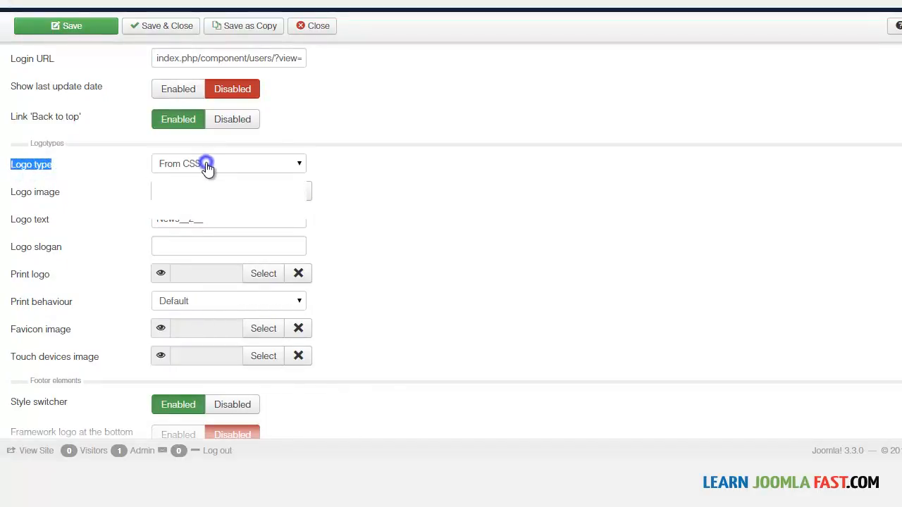
{"action": "left_click", "coordinate": [205, 163]}
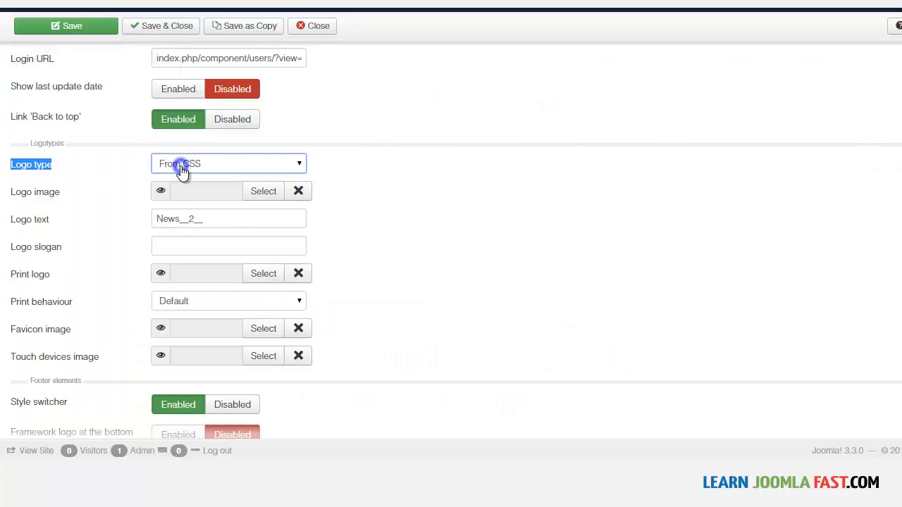
{"action": "left_click", "coordinate": [182, 169]}
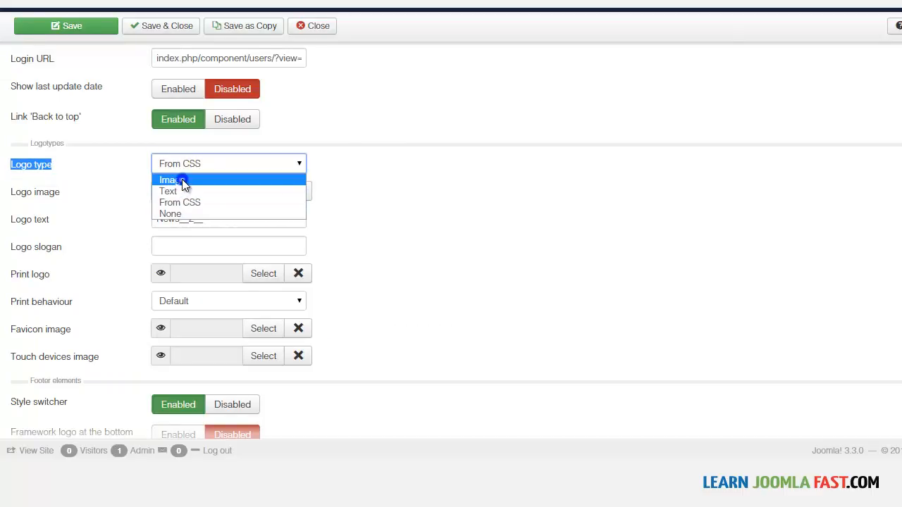
Set the logo type to Image with images/joomla_logo_black.jpg as the logo image, and save the style.
{"action": "left_click", "coordinate": [182, 181]}
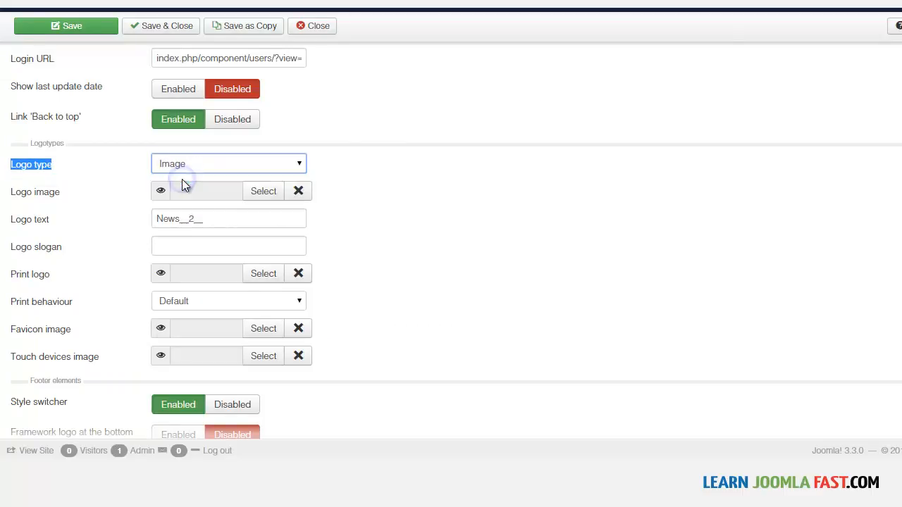
{"action": "left_click", "coordinate": [267, 192]}
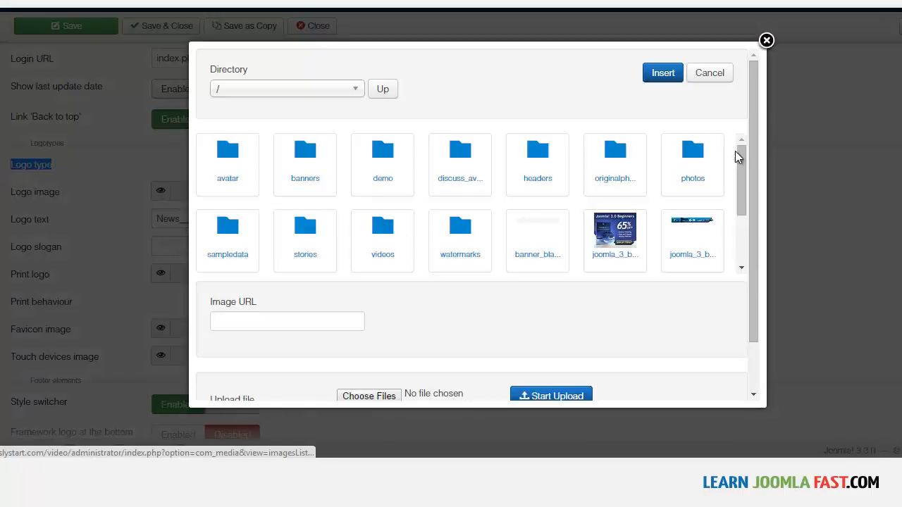
{"action": "left_click_drag", "start_coordinate": [740, 169], "coordinate": [733, 231]}
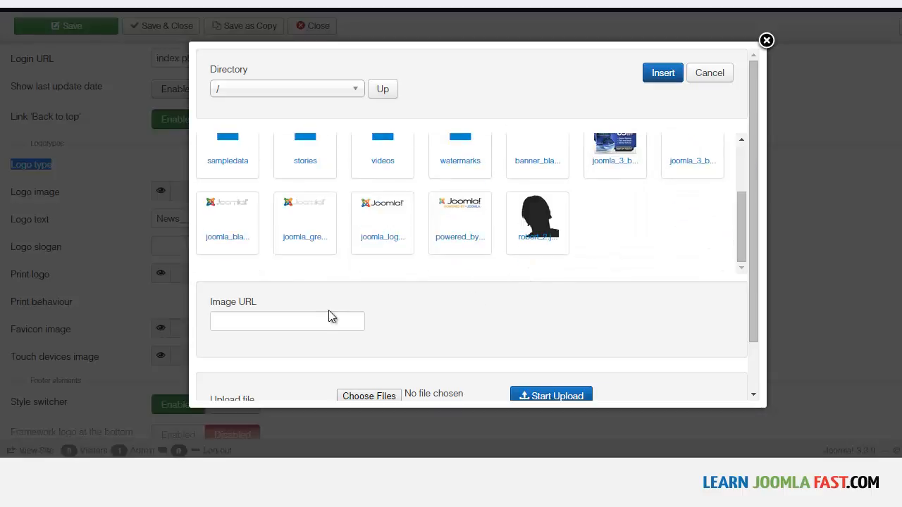
{"action": "left_click", "coordinate": [386, 206]}
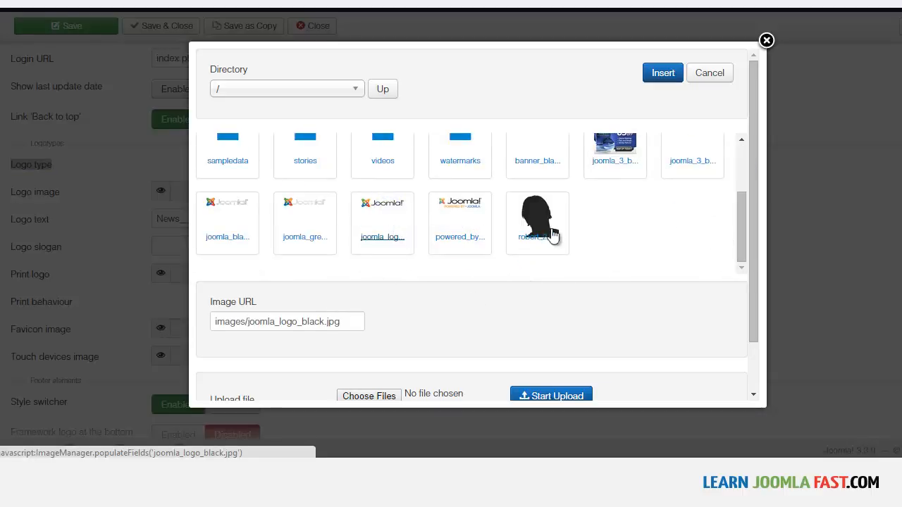
{"action": "left_click", "coordinate": [663, 73]}
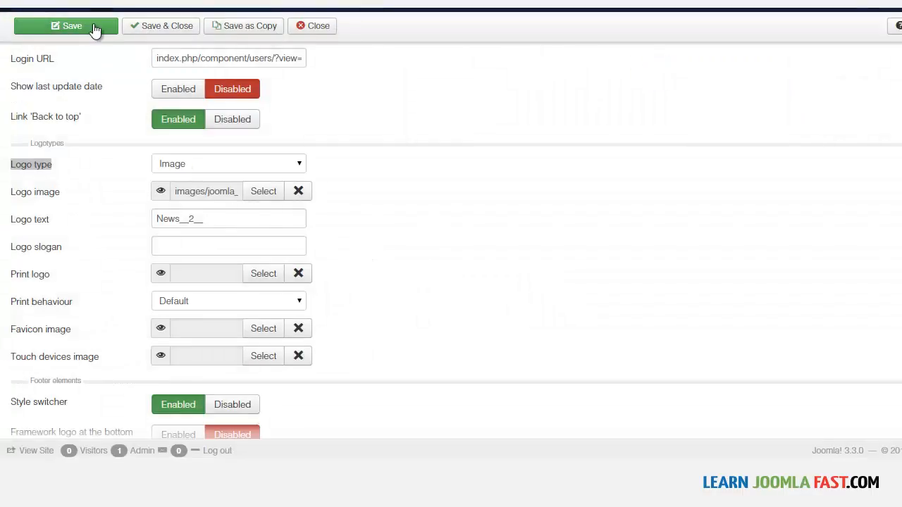
{"action": "left_click", "coordinate": [73, 26]}
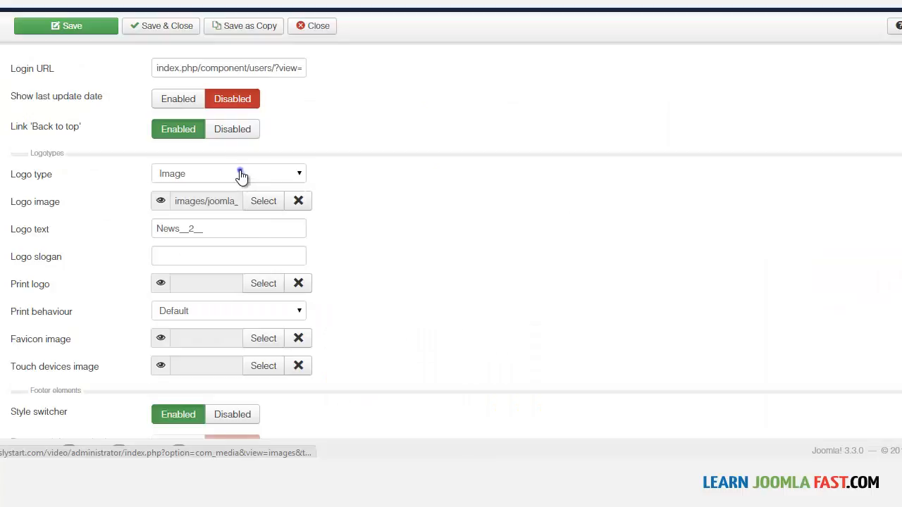
Switch the logo type to Text with the logo text Video Sharing, save the style and check the logo on the Latest page.
{"action": "left_click", "coordinate": [239, 172]}
{"action": "left_click", "coordinate": [214, 202]}
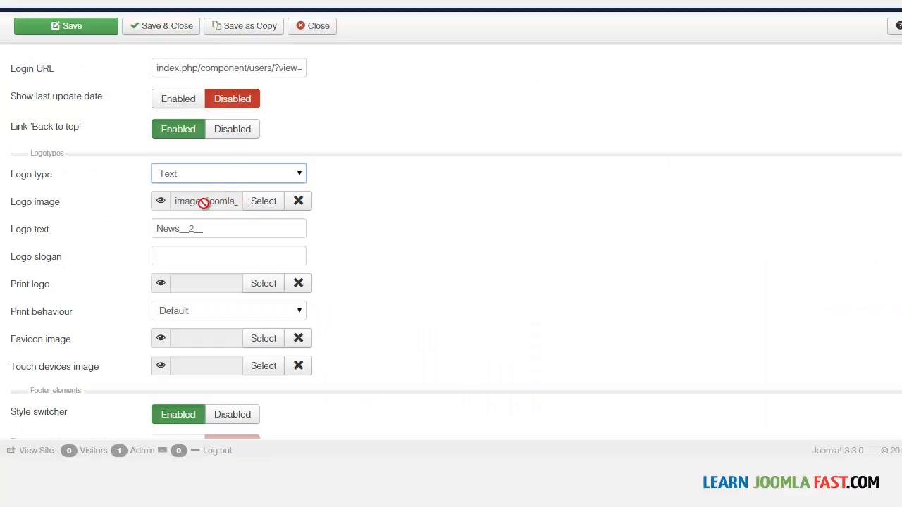
{"action": "double_click", "coordinate": [215, 230]}
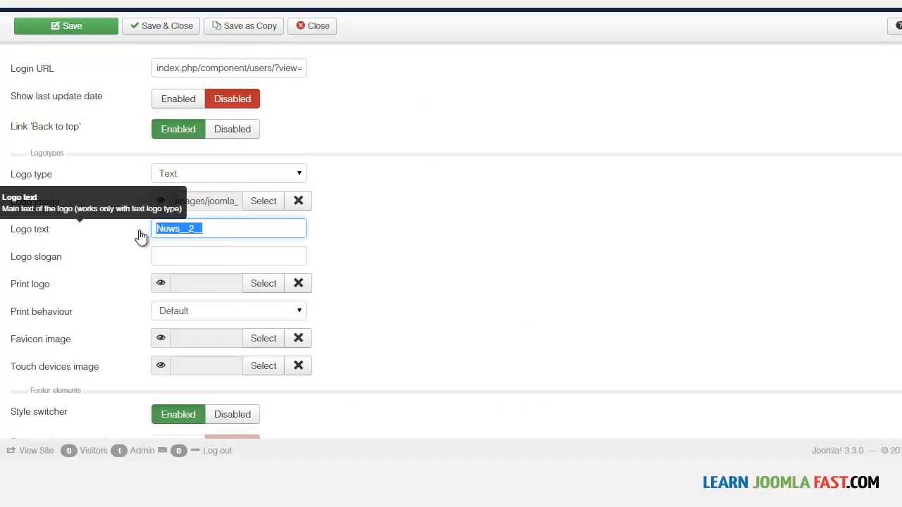
{"action": "type", "text": "VideoSharing"}
{"action": "left_click", "coordinate": [180, 230]}
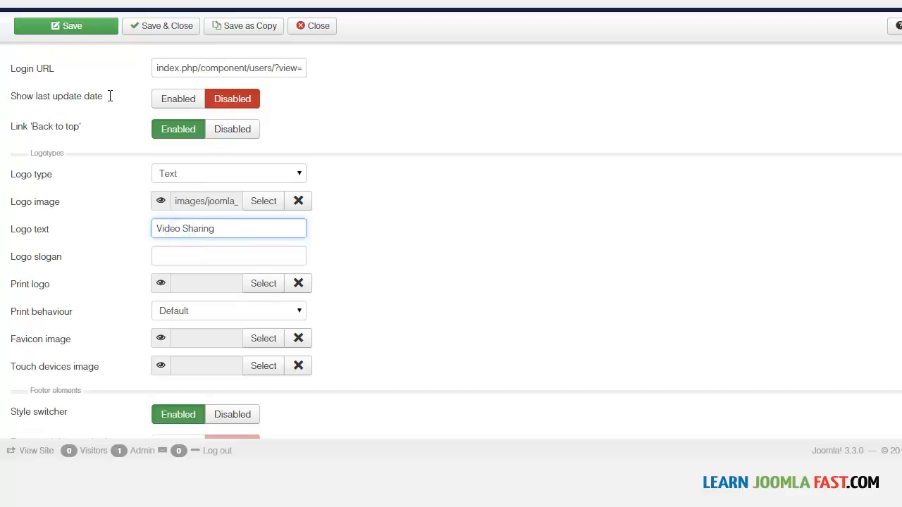
{"action": "left_click", "coordinate": [71, 28]}
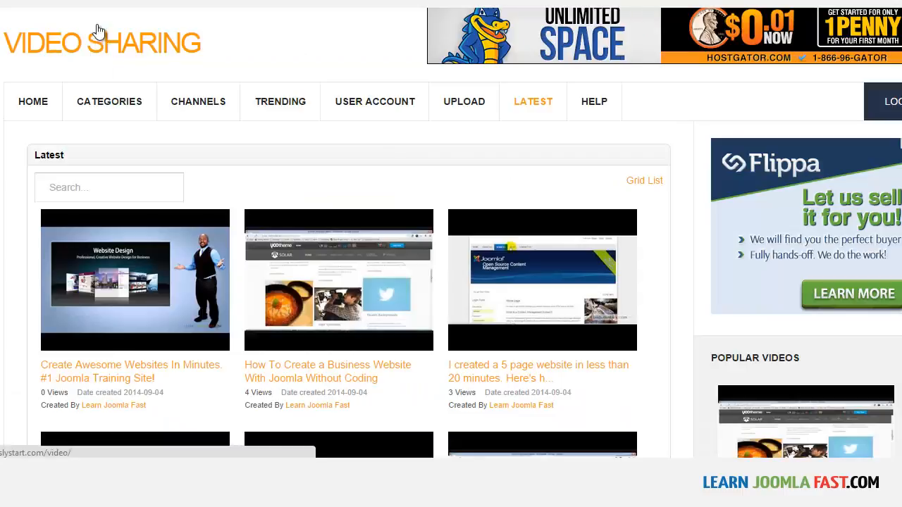
{"action": "scroll", "coordinate": [153, 134], "scroll_direction": "down", "scroll_amount": 4}
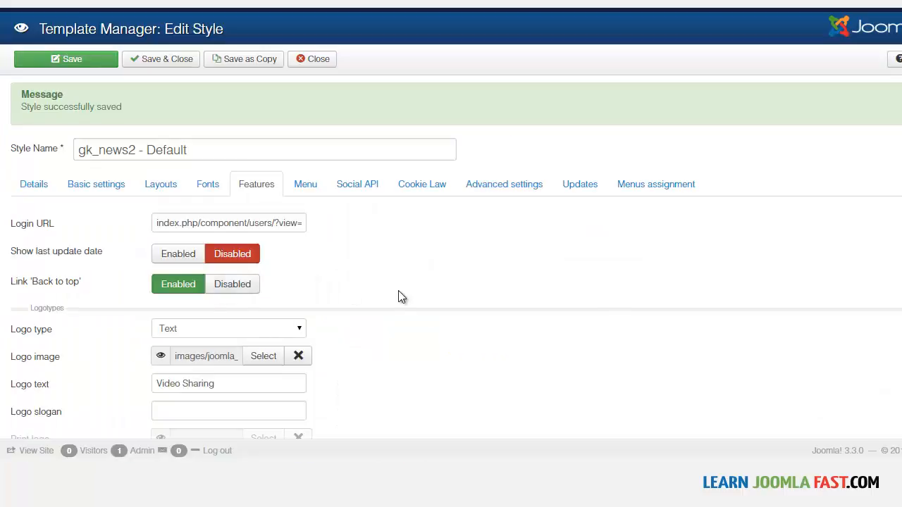
{"action": "scroll", "coordinate": [398, 297], "scroll_direction": "down", "scroll_amount": 2}
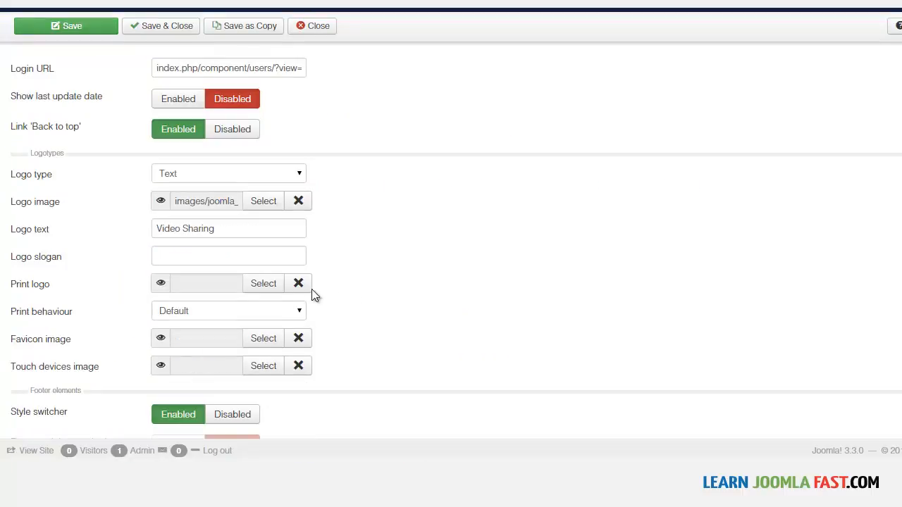
Change the logo text to VideoS and enter Put slogan as the logo slogan.
{"action": "left_click_drag", "start_coordinate": [179, 229], "coordinate": [235, 228]}
{"action": "type", "text": "os"}
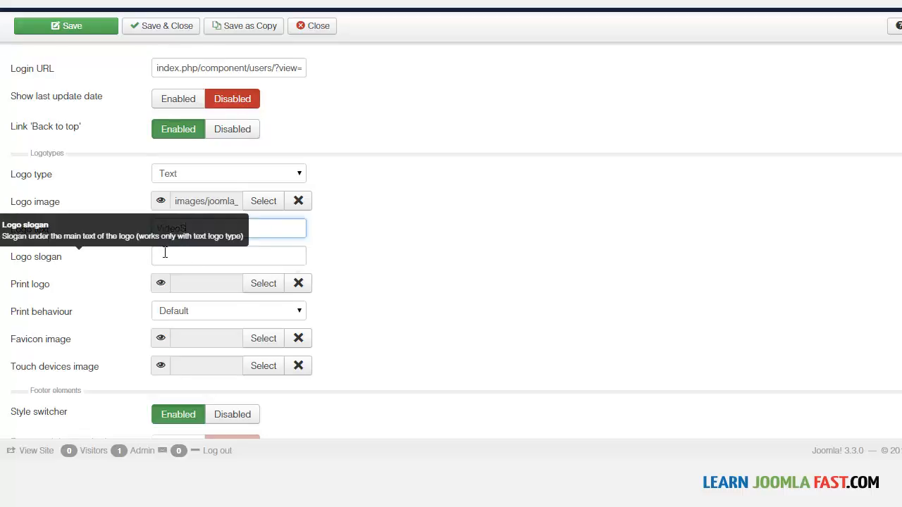
{"action": "left_click", "coordinate": [209, 254]}
{"action": "type", "text": "Pu"}
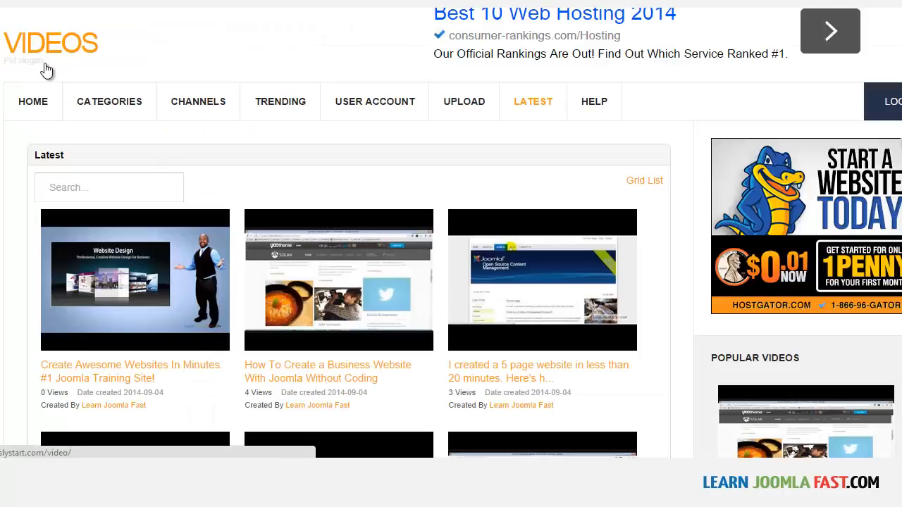
Review the copyright line in the Latest page's footer and enlarge the copyright text box in the style's footer settings.
{"action": "scroll", "coordinate": [443, 162], "scroll_direction": "down", "scroll_amount": 2}
{"action": "scroll", "coordinate": [830, 201], "scroll_direction": "down", "scroll_amount": 2}
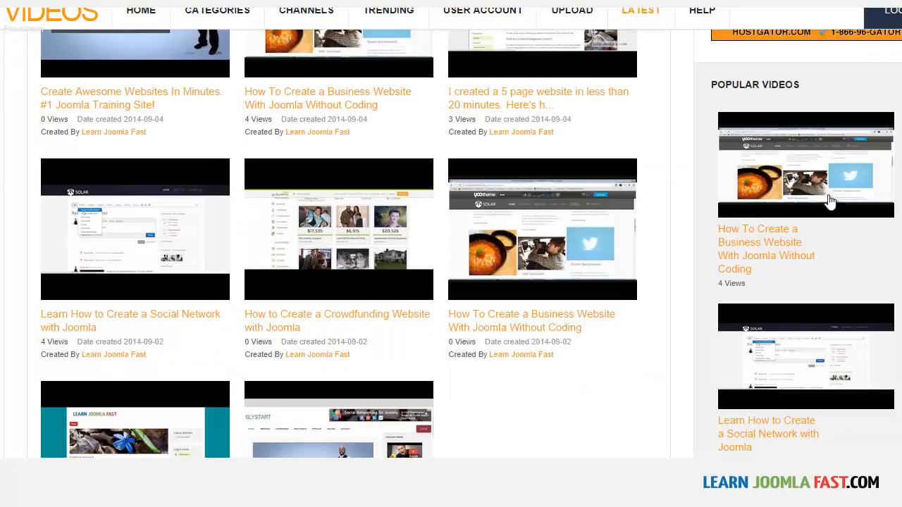
{"action": "scroll", "coordinate": [446, 398], "scroll_direction": "down", "scroll_amount": 5}
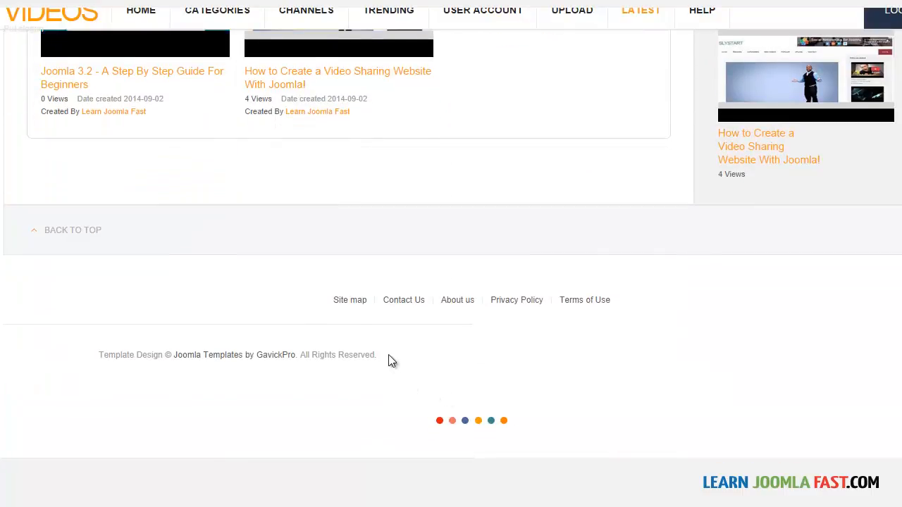
{"action": "left_click_drag", "start_coordinate": [392, 361], "coordinate": [132, 362]}
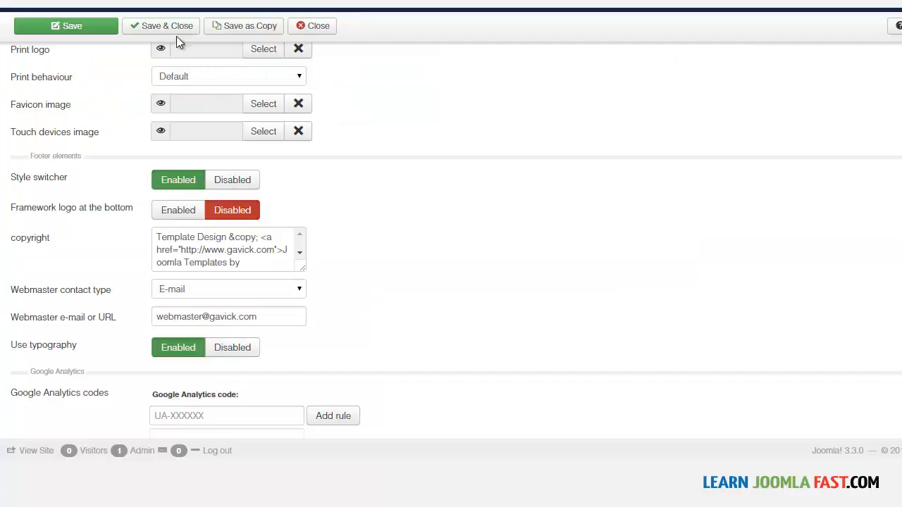
{"action": "left_click_drag", "start_coordinate": [302, 266], "coordinate": [361, 326]}
{"action": "left_click_drag", "start_coordinate": [283, 250], "coordinate": [359, 251]}
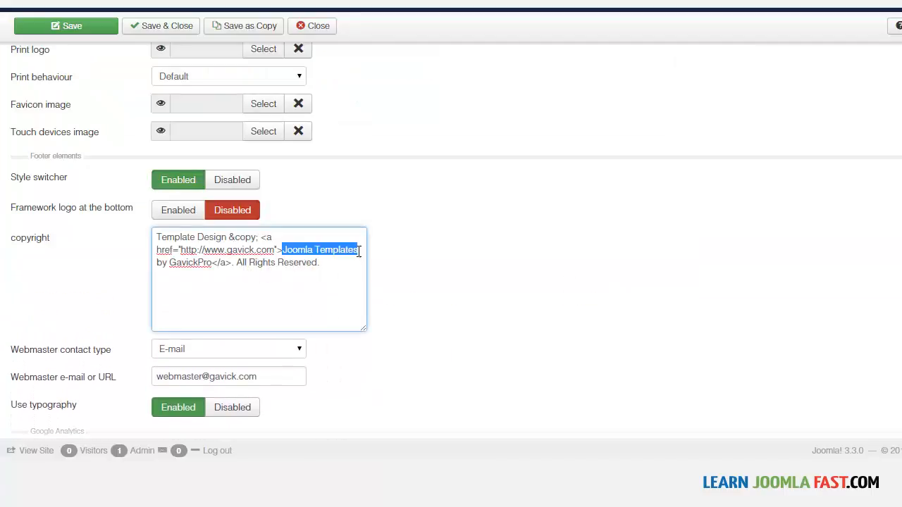
{"action": "type", "text": "Lear"}
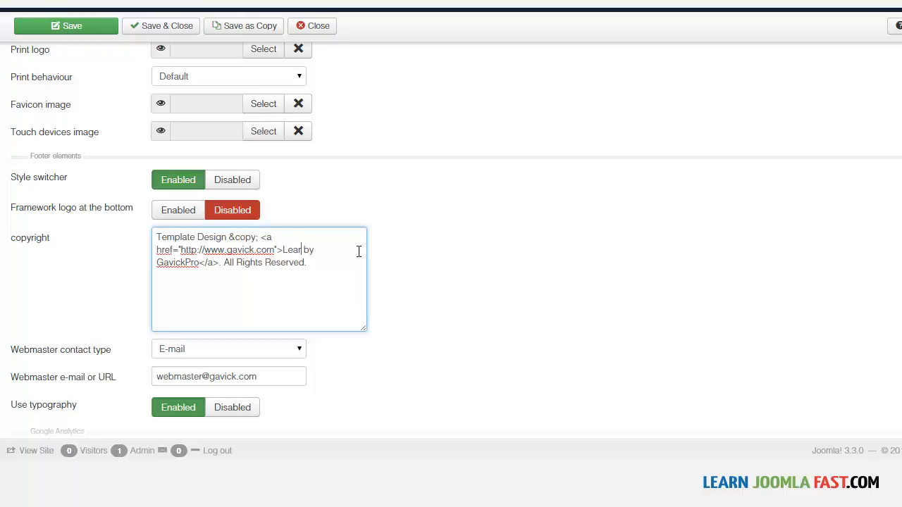
{"action": "right_click", "coordinate": [282, 250]}
{"action": "left_click", "coordinate": [323, 50]}
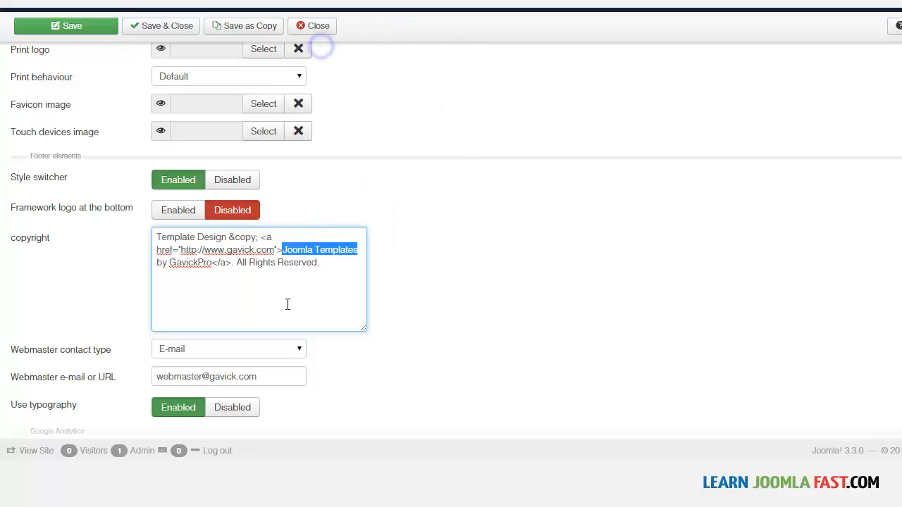
{"action": "left_click", "coordinate": [261, 260]}
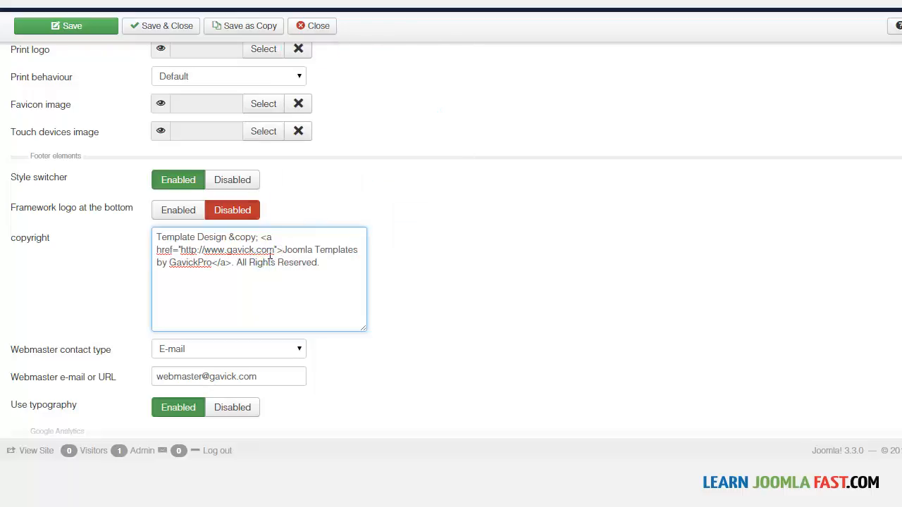
{"action": "double_click", "coordinate": [183, 263]}
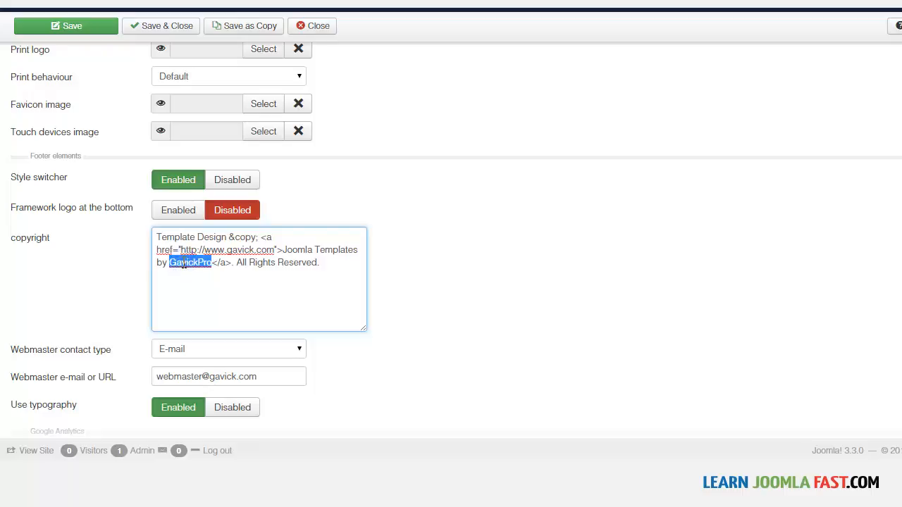
{"action": "type", "text": "LearnJoomla"}
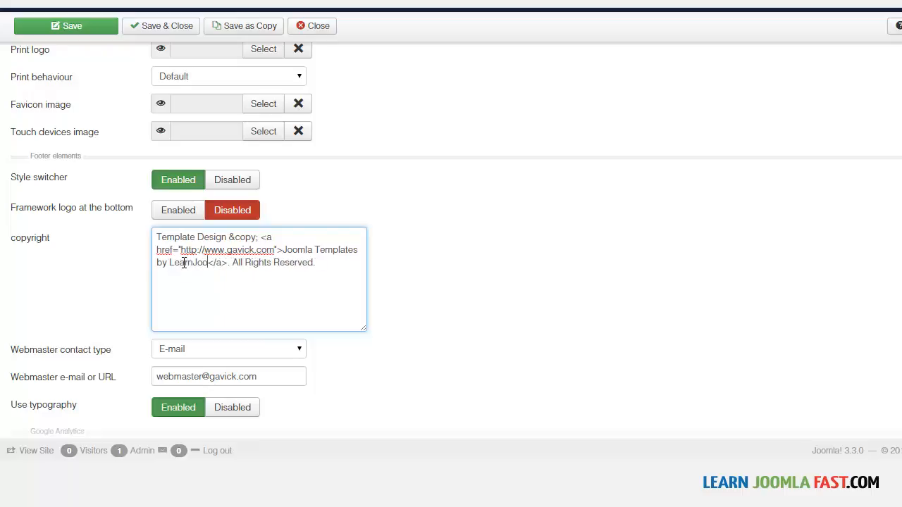
{"action": "type", "text": "Fast"}
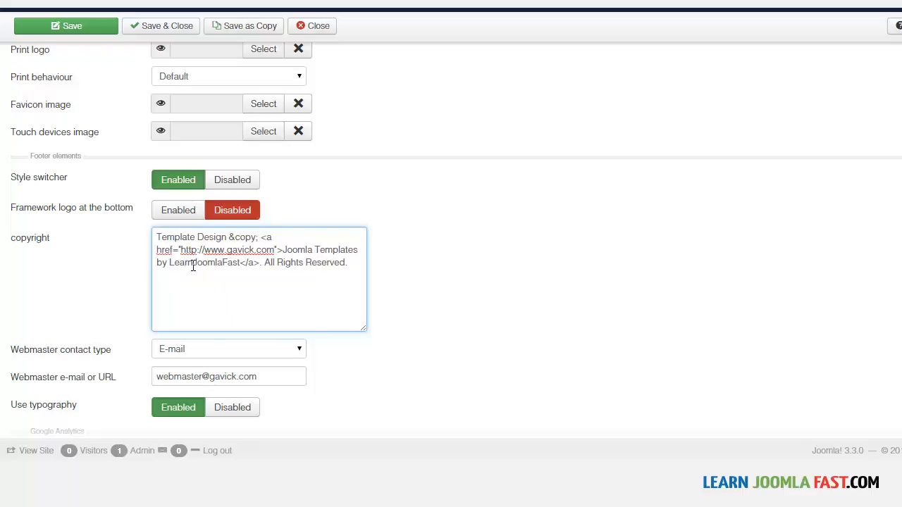
{"action": "double_click", "coordinate": [235, 250]}
{"action": "type", "text": "learn"}
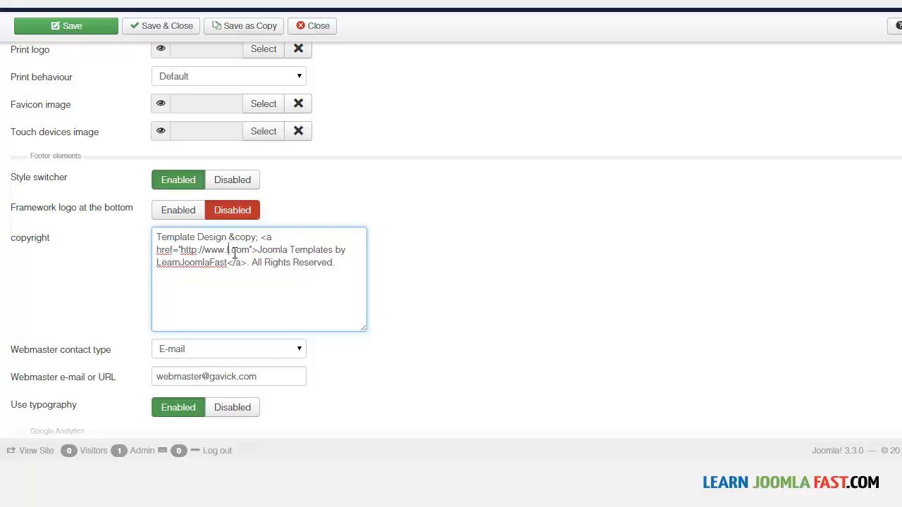
{"action": "type", "text": "joomlafafst"}
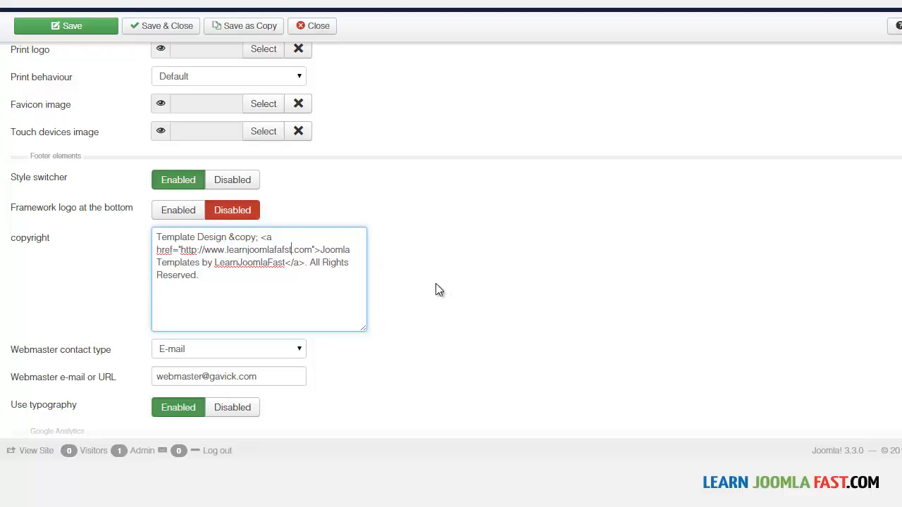
Replace the domain name in the webmaster e-mail address with leanjoomlafast.
{"action": "scroll", "coordinate": [706, 328], "scroll_direction": "down", "scroll_amount": 3}
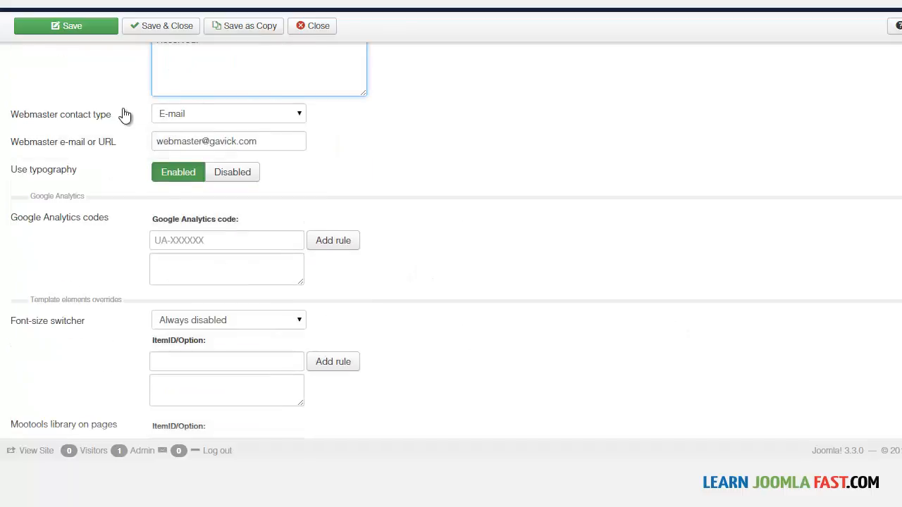
{"action": "double_click", "coordinate": [225, 143]}
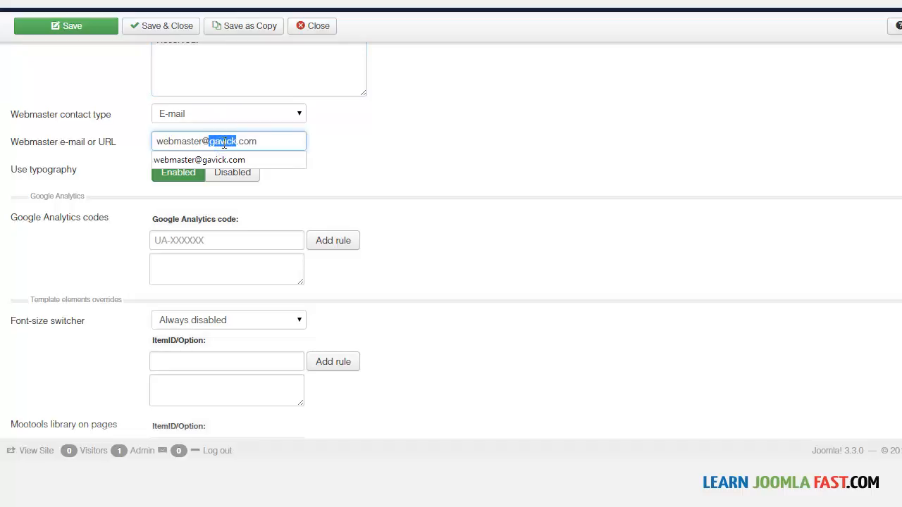
{"action": "type", "text": "leanjoomlafast"}
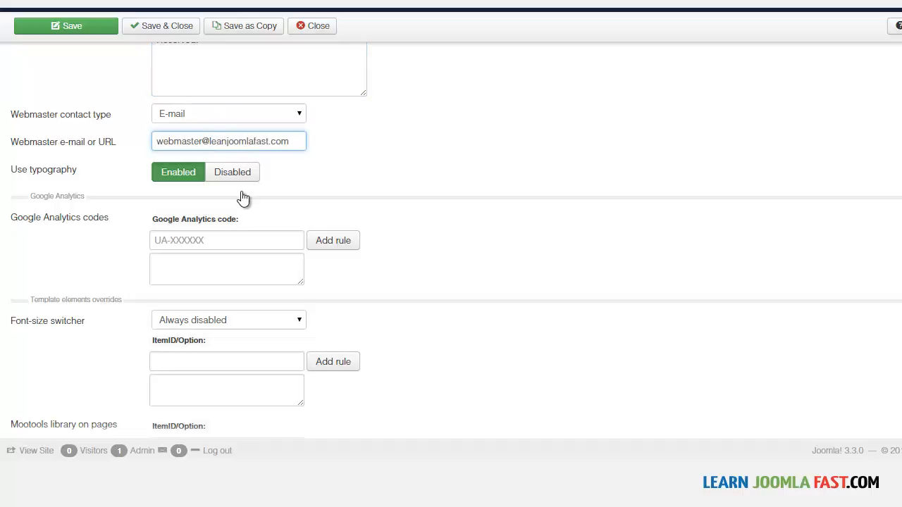
{"action": "scroll", "coordinate": [451, 235], "scroll_direction": "down", "scroll_amount": 3}
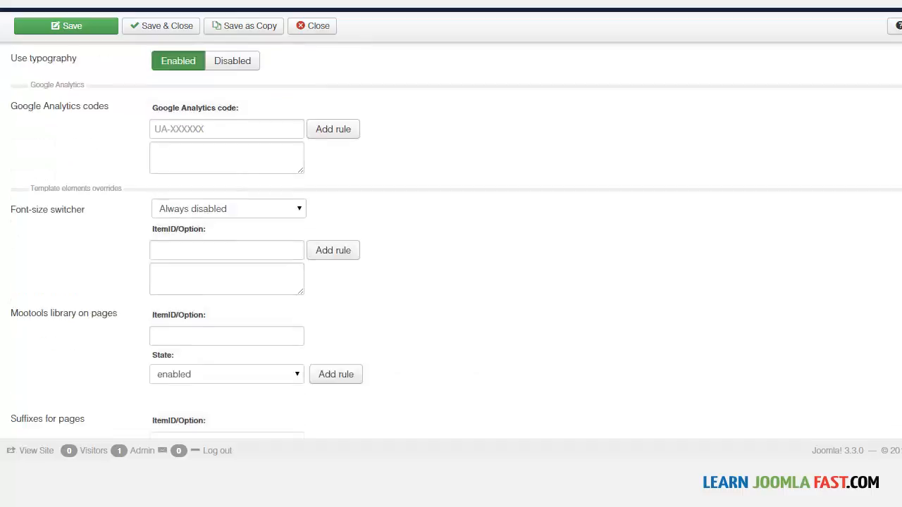
Disable the style switcher in the footer elements, save the style and check the footer of the Latest page.
{"action": "scroll", "coordinate": [451, 235], "scroll_direction": "up", "scroll_amount": 5}
{"action": "scroll", "coordinate": [451, 241], "scroll_direction": "up", "scroll_amount": 1}
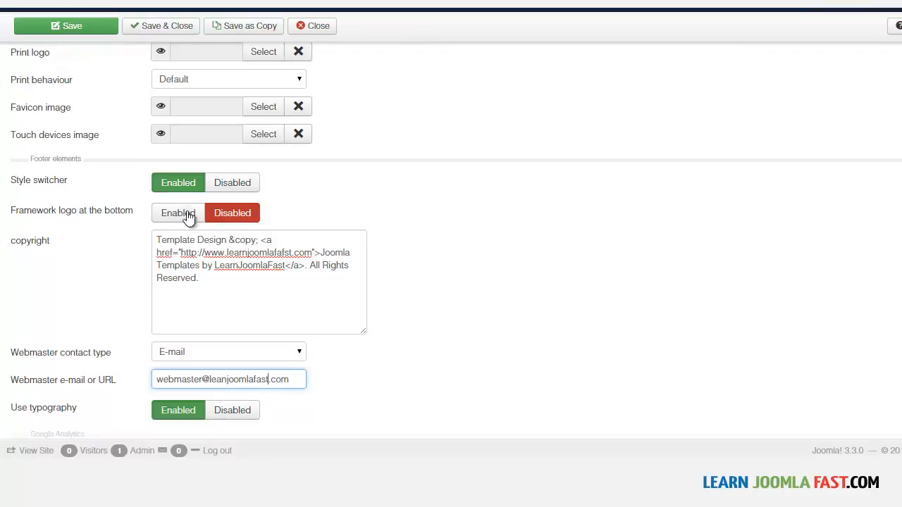
{"action": "left_click", "coordinate": [237, 184]}
{"action": "left_click", "coordinate": [73, 26]}
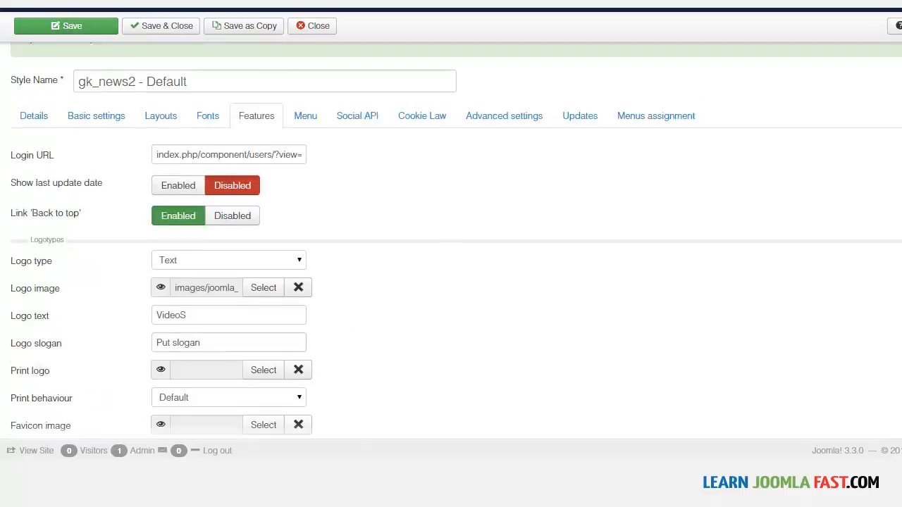
{"action": "scroll", "coordinate": [868, 155], "scroll_direction": "up", "scroll_amount": 1}
{"action": "left_click", "coordinate": [88, 62]}
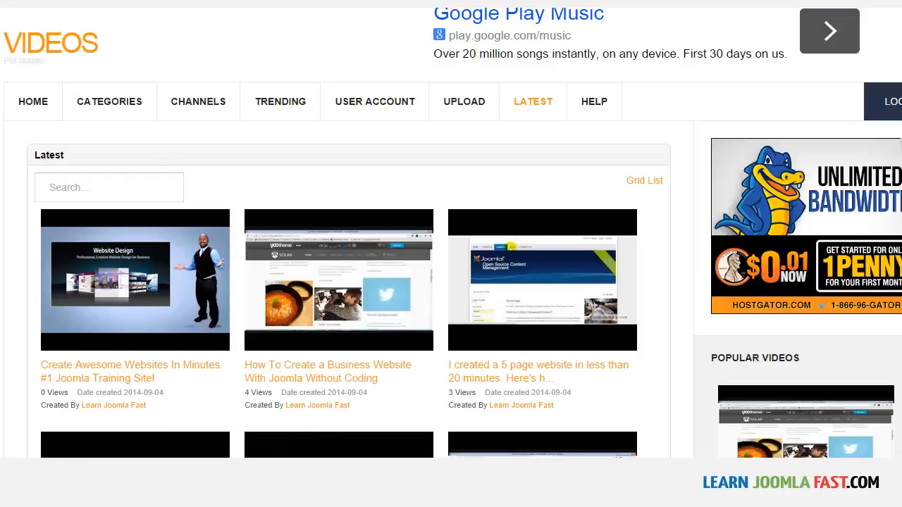
{"action": "scroll", "coordinate": [451, 282], "scroll_direction": "down", "scroll_amount": 10}
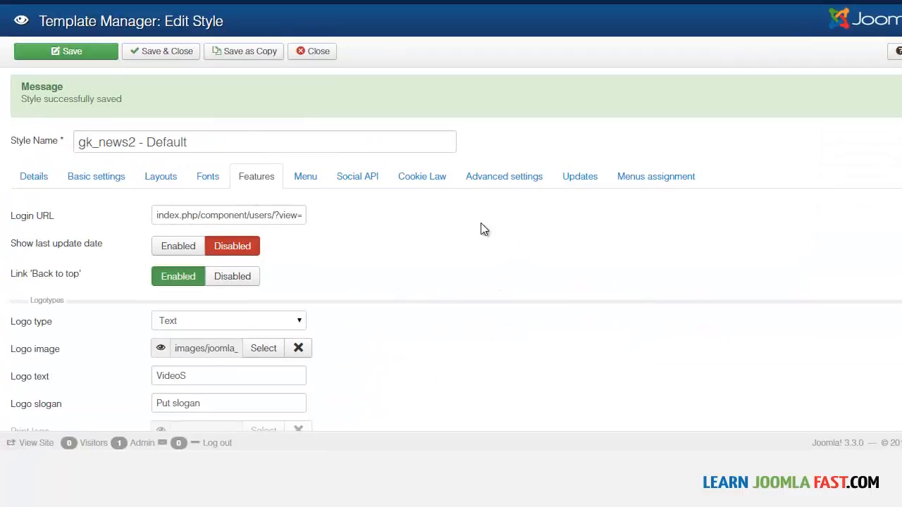
Save and close the template style and show the site's list of contacts.
{"action": "left_click", "coordinate": [165, 54]}
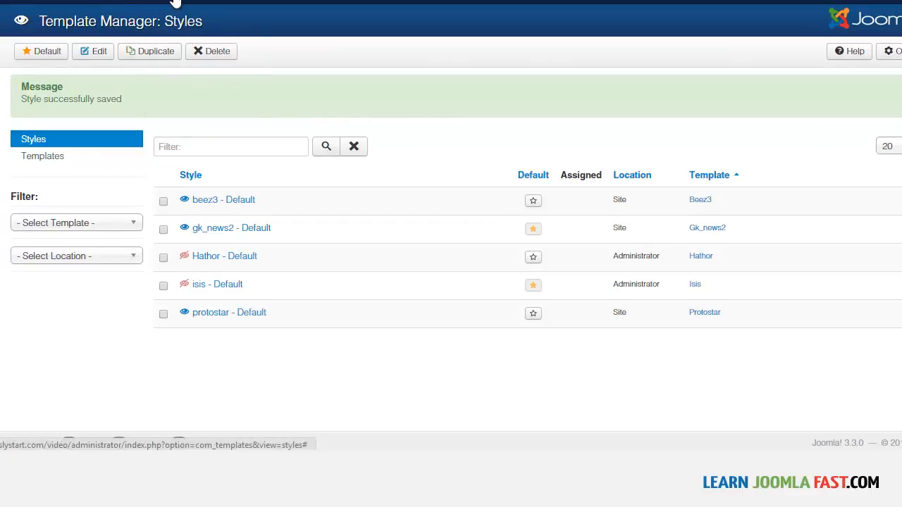
{"action": "left_click", "coordinate": [286, 4]}
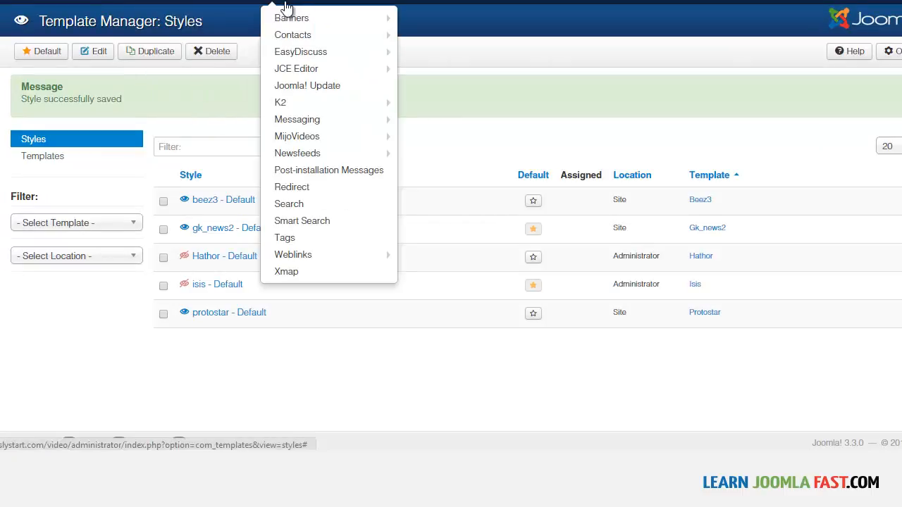
{"action": "left_click", "coordinate": [311, 37]}
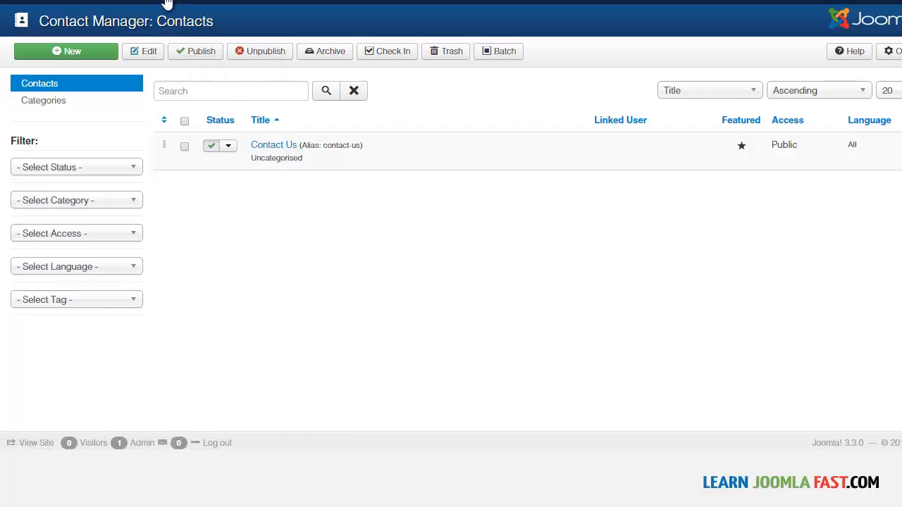
Change the Footer menu's Contact Us item to the Single Contact type and select the Contact Us contact for it.
{"action": "mouse_move", "coordinate": [166, 1]}
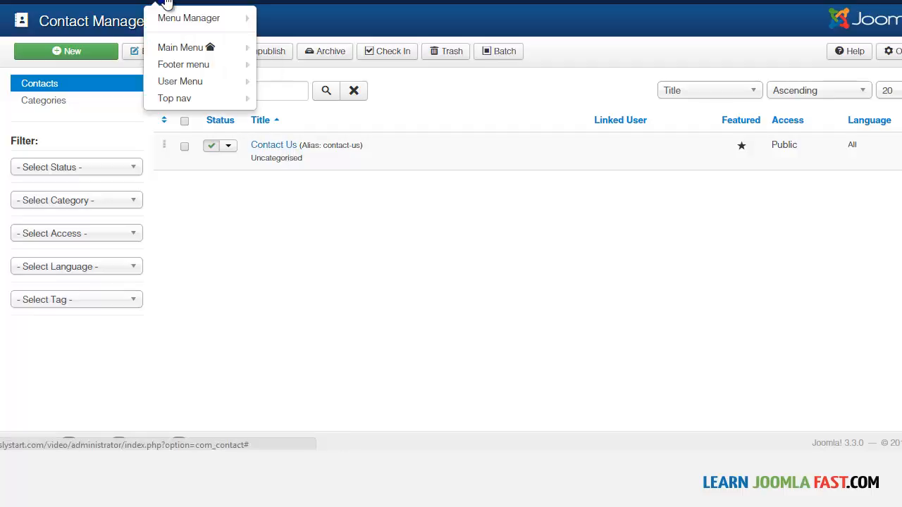
{"action": "left_click", "coordinate": [180, 63]}
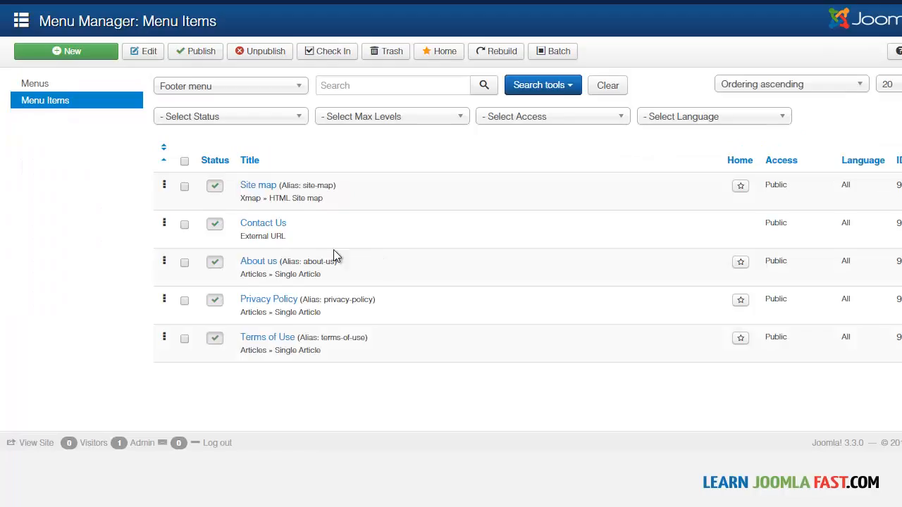
{"action": "left_click", "coordinate": [247, 224]}
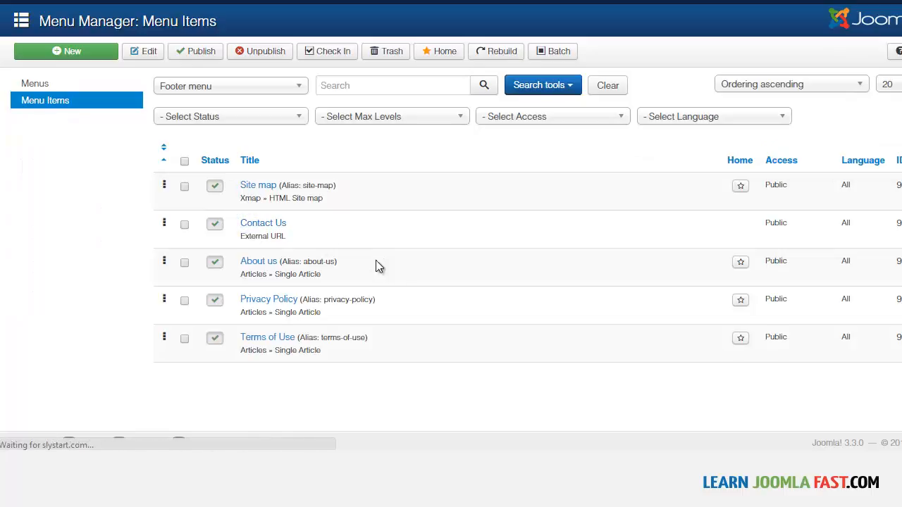
{"action": "left_click", "coordinate": [280, 161]}
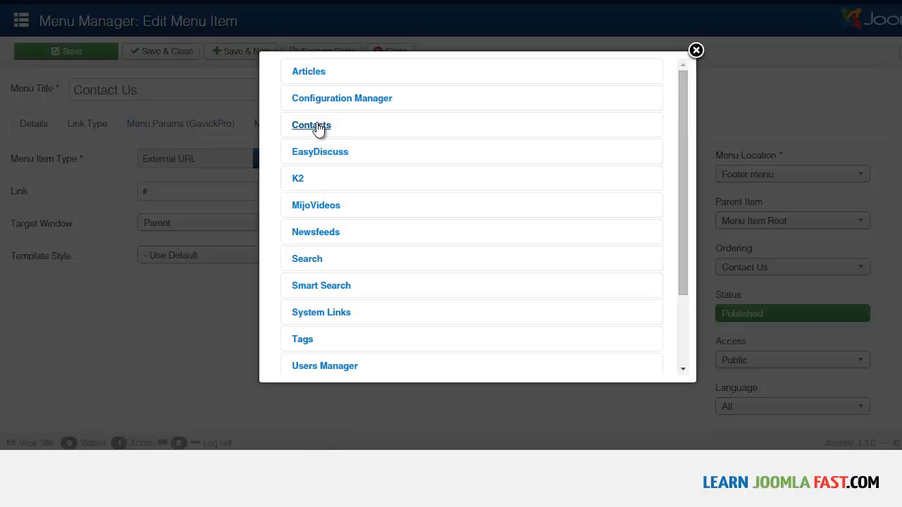
{"action": "left_click", "coordinate": [314, 126]}
{"action": "left_click", "coordinate": [326, 234]}
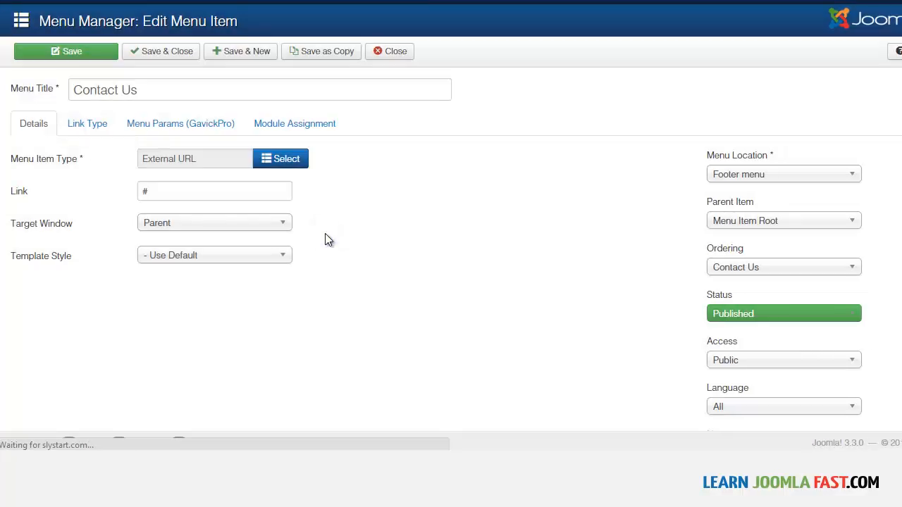
{"action": "left_click", "coordinate": [287, 190]}
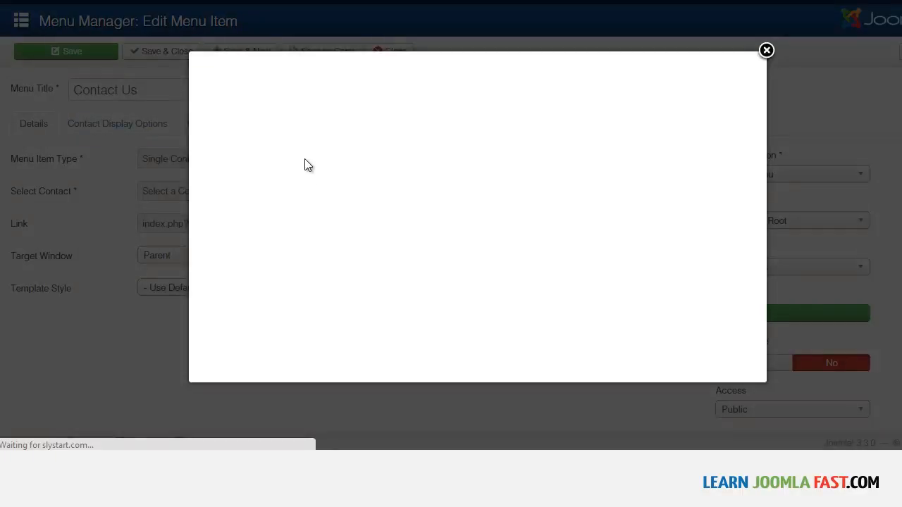
{"action": "left_click", "coordinate": [231, 150]}
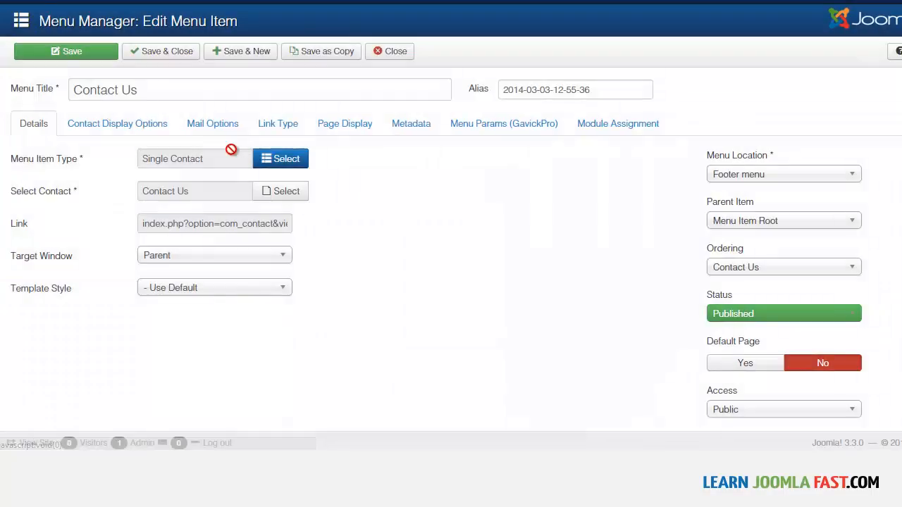
Clear the Contact Us menu item's alias, then save and close the item.
{"action": "left_click_drag", "start_coordinate": [604, 89], "coordinate": [452, 86]}
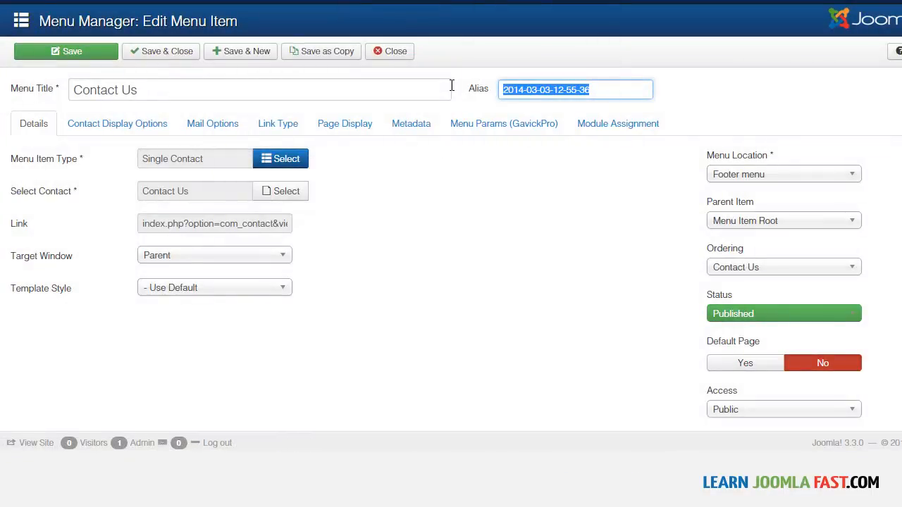
{"action": "key", "text": "BackSpace"}
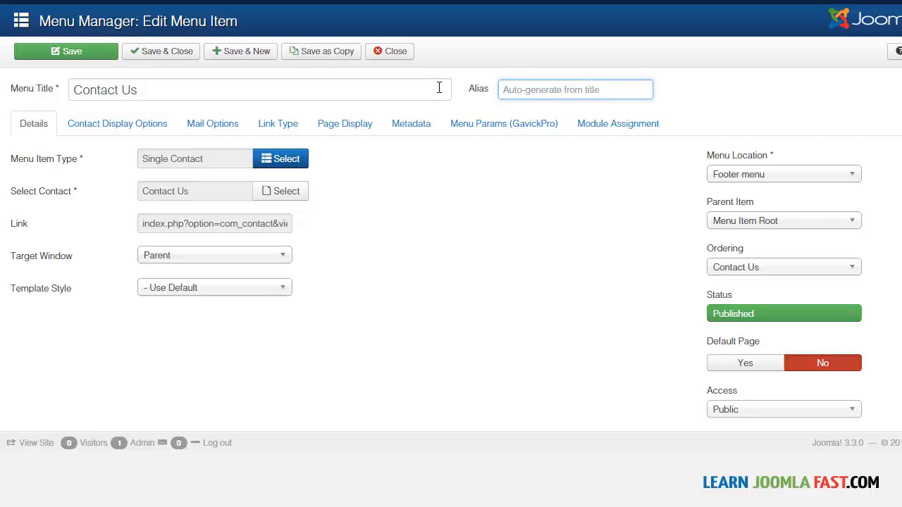
{"action": "left_click", "coordinate": [167, 56]}
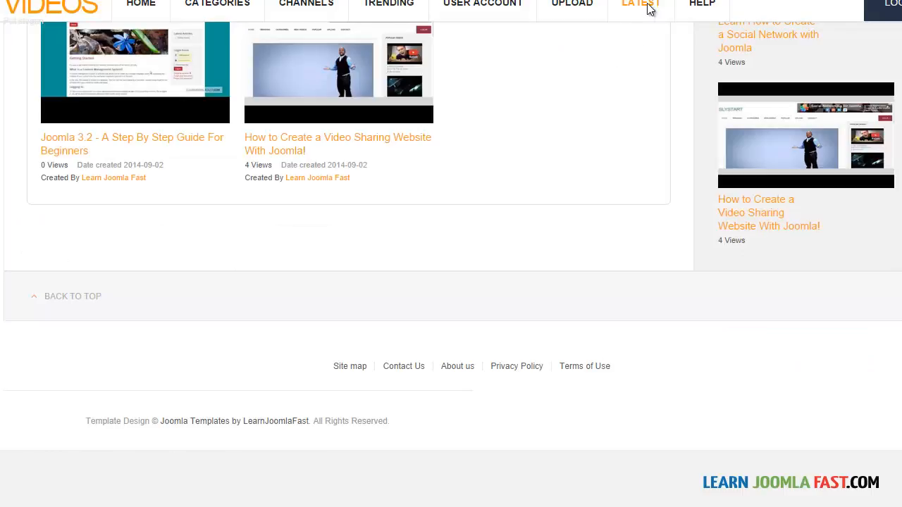
Reload the Latest page, follow the footer's Contact Us link and review the contact details and form.
{"action": "left_click", "coordinate": [650, 8]}
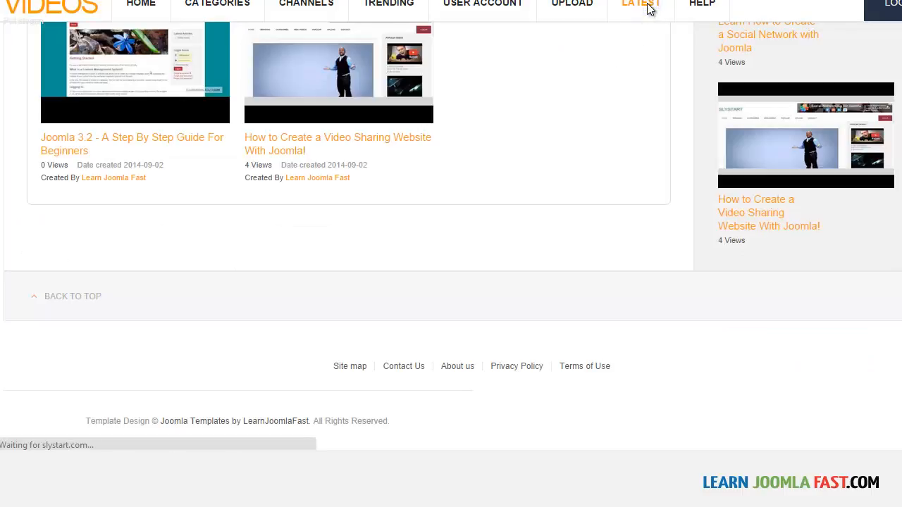
{"action": "scroll", "coordinate": [604, 196], "scroll_direction": "down", "scroll_amount": 10}
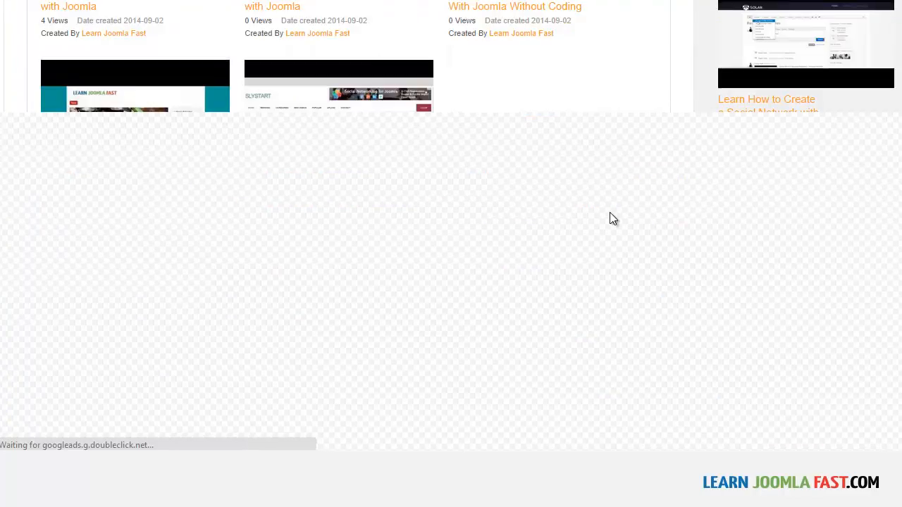
{"action": "left_click", "coordinate": [401, 373]}
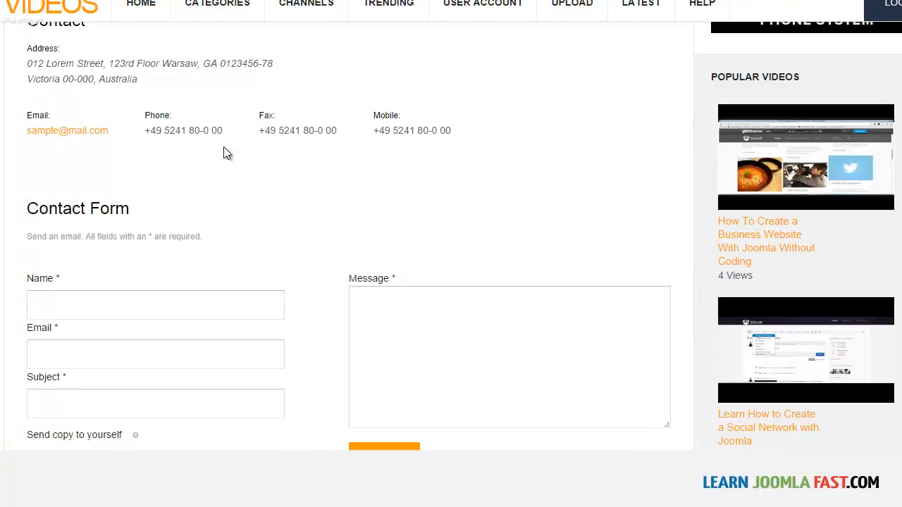
{"action": "scroll", "coordinate": [451, 243], "scroll_direction": "down", "scroll_amount": 1}
{"action": "scroll", "coordinate": [426, 153], "scroll_direction": "down", "scroll_amount": 4}
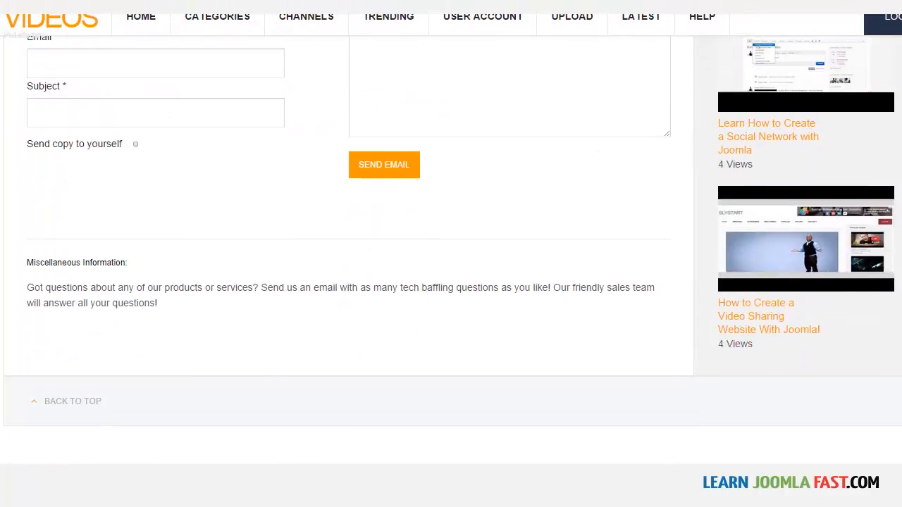
{"action": "scroll", "coordinate": [426, 153], "scroll_direction": "up", "scroll_amount": 5}
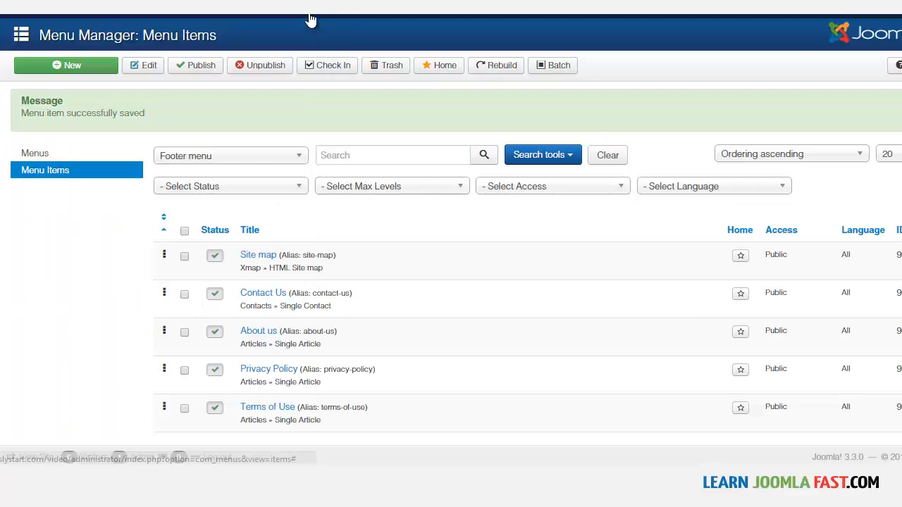
Open the Contact Us contact for editing and compare its e-mail, address and phone fields with the contact page.
{"action": "mouse_move", "coordinate": [310, 18]}
{"action": "mouse_move", "coordinate": [321, 49]}
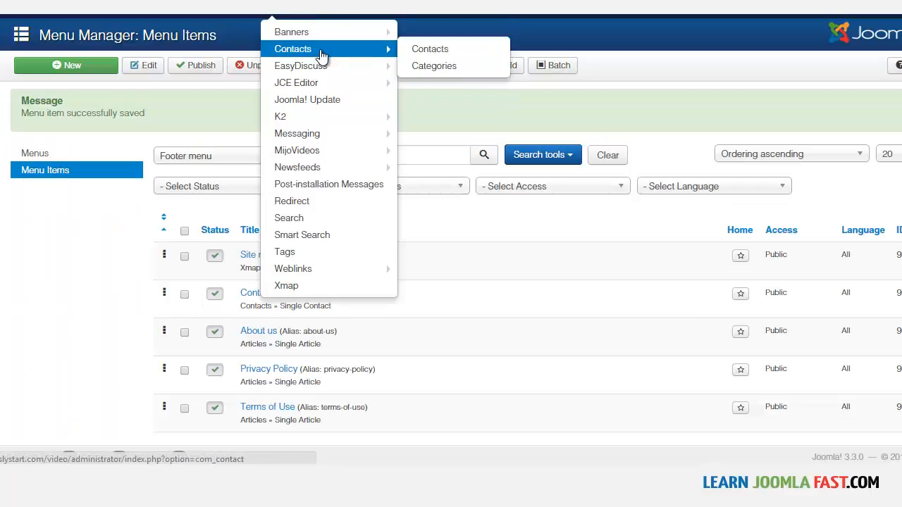
{"action": "left_click", "coordinate": [430, 56]}
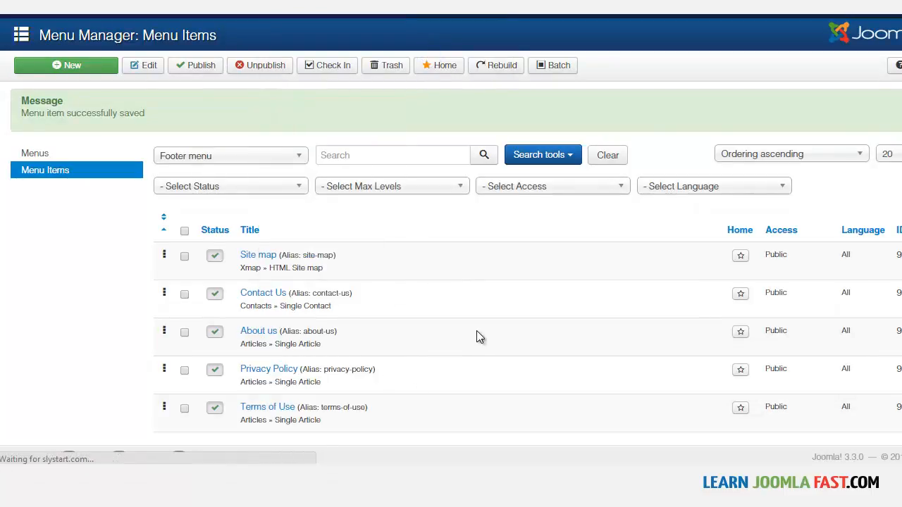
{"action": "left_click", "coordinate": [282, 161]}
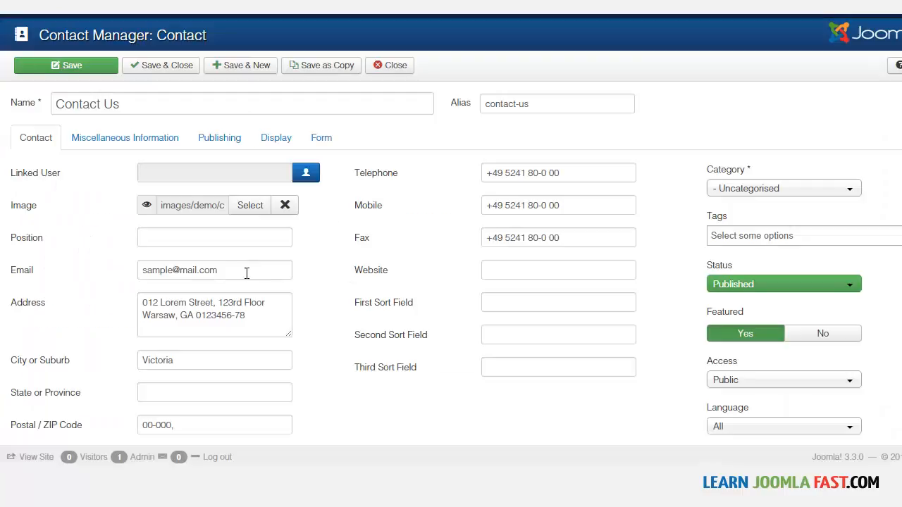
{"action": "triple_click", "coordinate": [246, 270]}
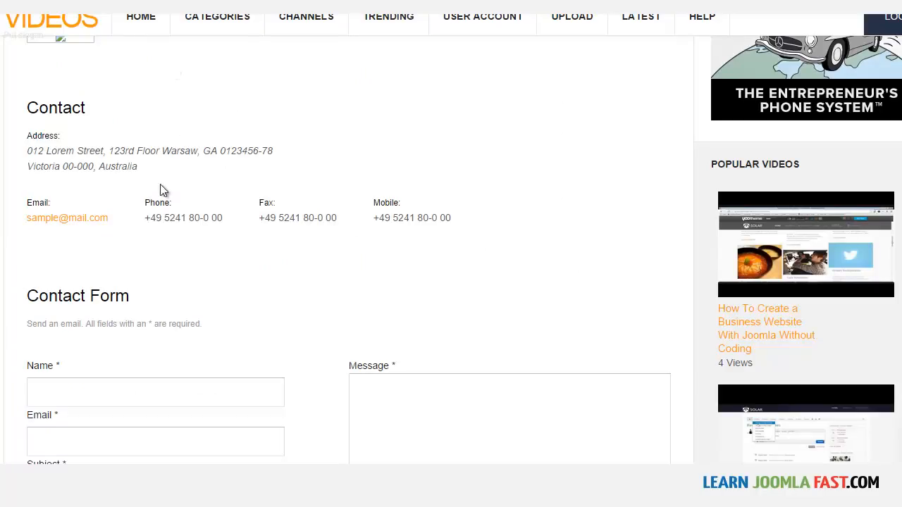
{"action": "left_click_drag", "start_coordinate": [113, 222], "coordinate": [37, 212]}
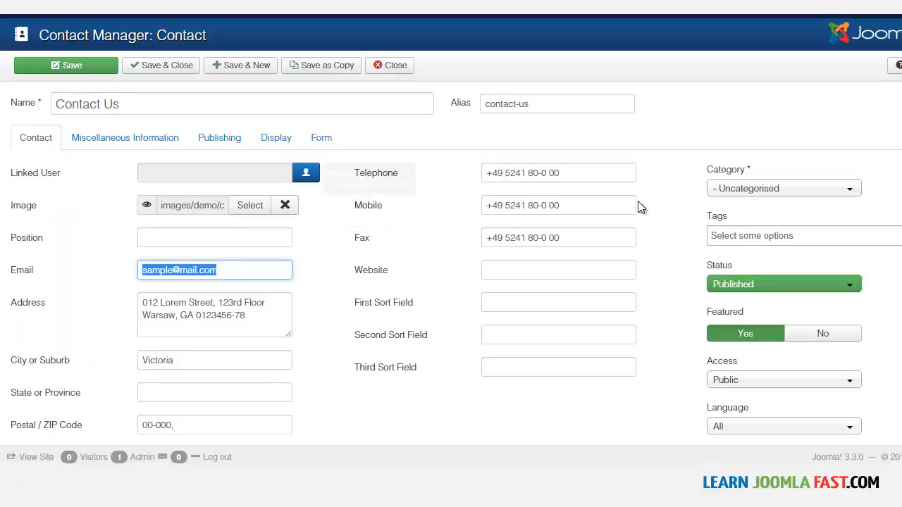
{"action": "scroll", "coordinate": [451, 231], "scroll_direction": "down", "scroll_amount": 1}
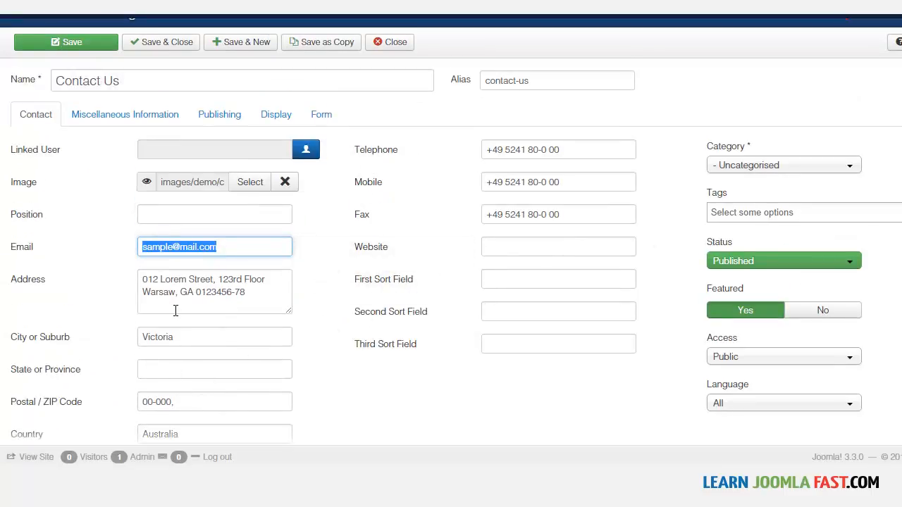
View the contact's Miscellaneous Information and find the matching text below the form on the contact page.
{"action": "left_click", "coordinate": [135, 117]}
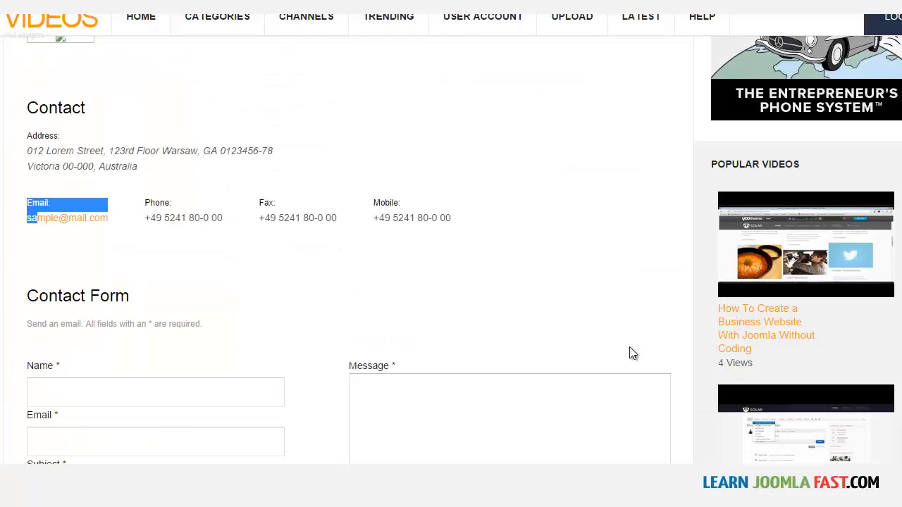
{"action": "scroll", "coordinate": [451, 247], "scroll_direction": "down", "scroll_amount": 6}
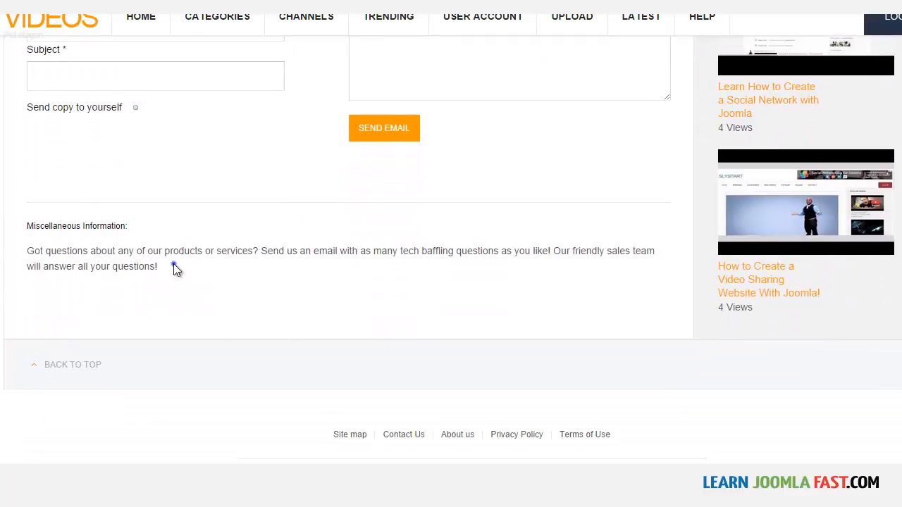
{"action": "double_click", "coordinate": [173, 266]}
{"action": "left_click_drag", "start_coordinate": [173, 266], "coordinate": [26, 251]}
{"action": "left_click", "coordinate": [63, 238]}
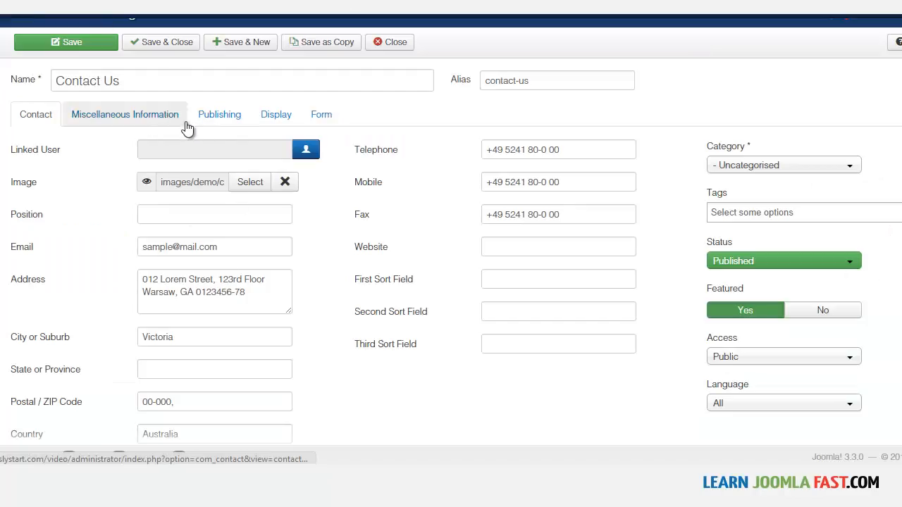
Open the contact's display options and compare them with the elements shown on the contact page.
{"action": "left_click", "coordinate": [267, 117]}
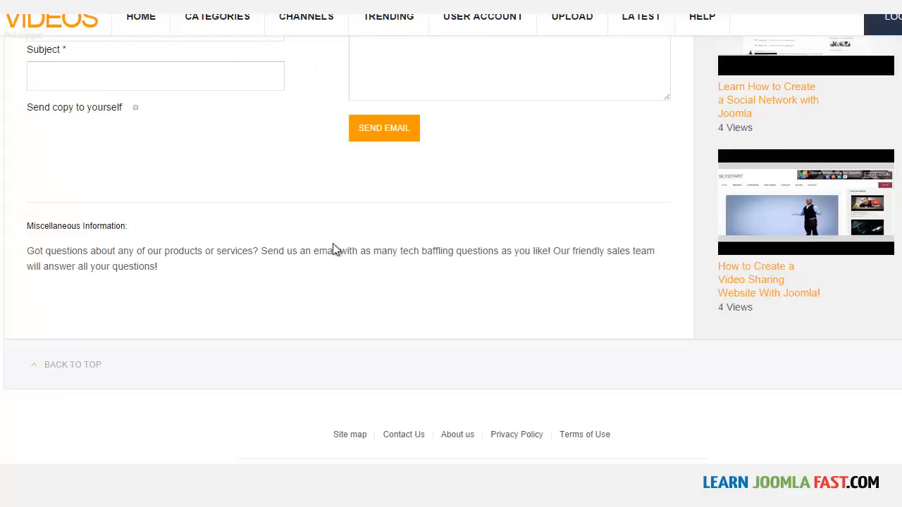
{"action": "scroll", "coordinate": [334, 245], "scroll_direction": "up", "scroll_amount": 2}
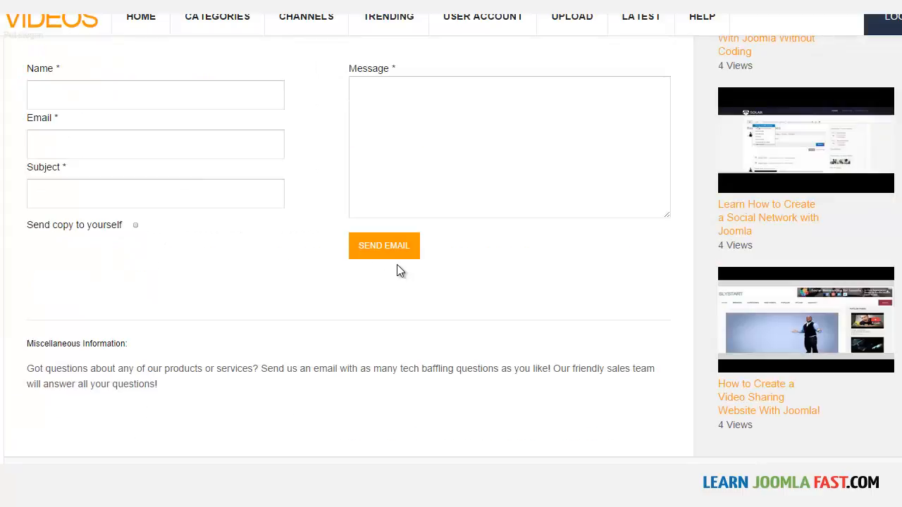
{"action": "scroll", "coordinate": [352, 246], "scroll_direction": "up", "scroll_amount": 5}
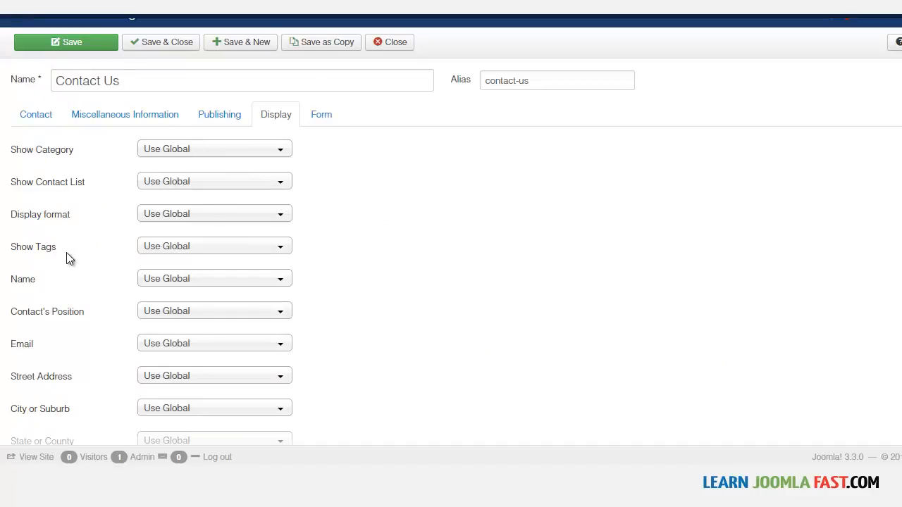
Set the contact's Street Address display option to Hide, save the contact and reload the contact page.
{"action": "left_click", "coordinate": [152, 281]}
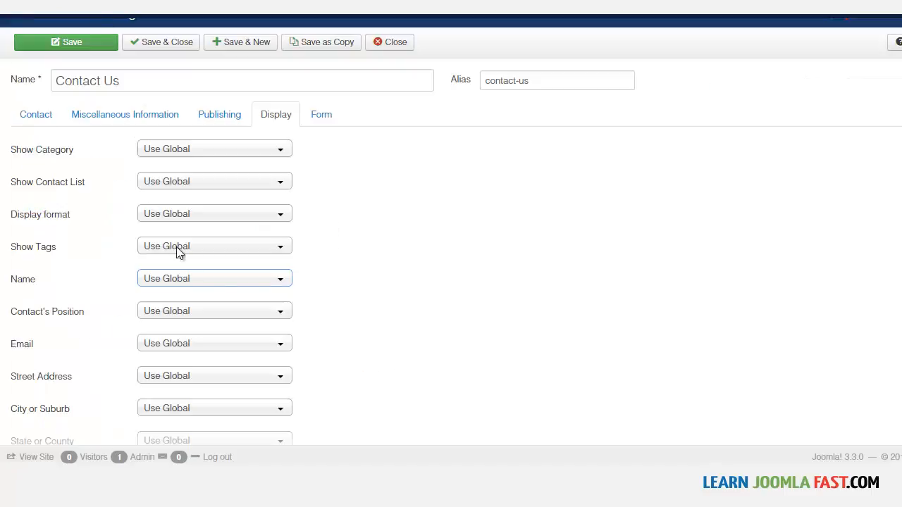
{"action": "scroll", "coordinate": [349, 272], "scroll_direction": "down", "scroll_amount": 2}
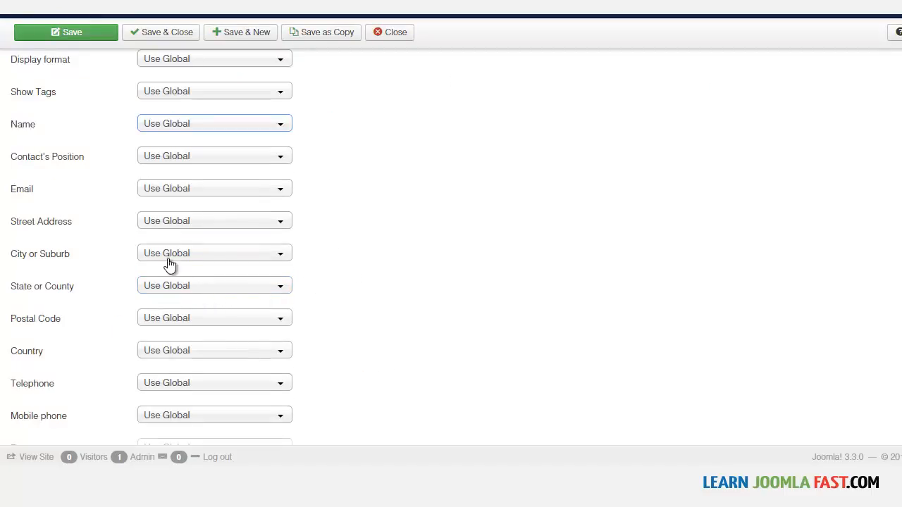
{"action": "left_click", "coordinate": [163, 223]}
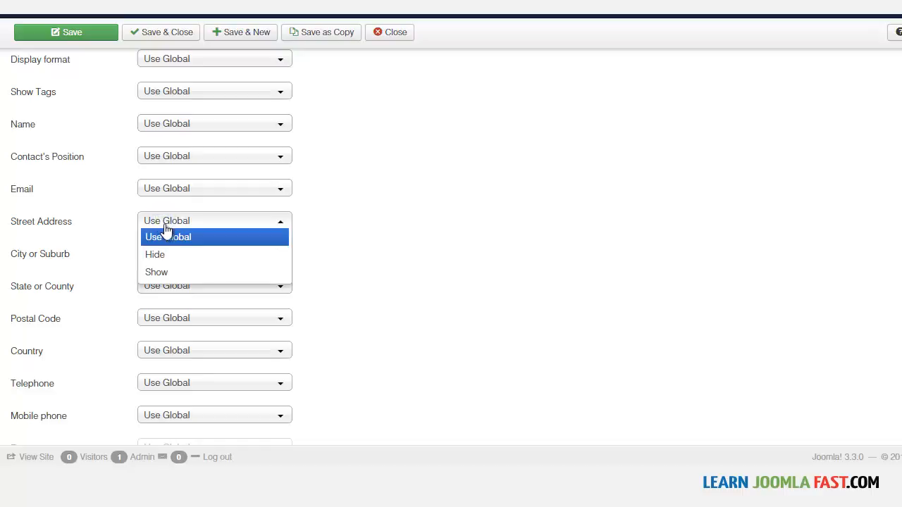
{"action": "left_click", "coordinate": [168, 255]}
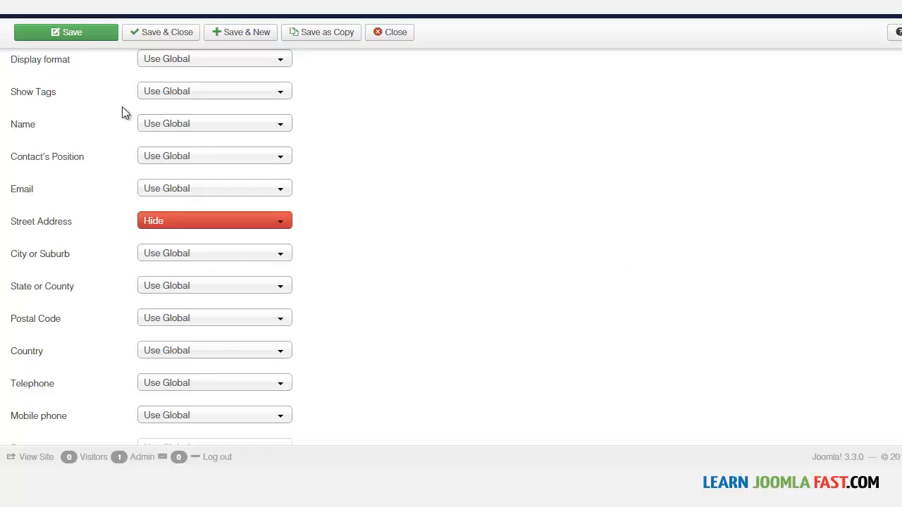
{"action": "left_click", "coordinate": [90, 33]}
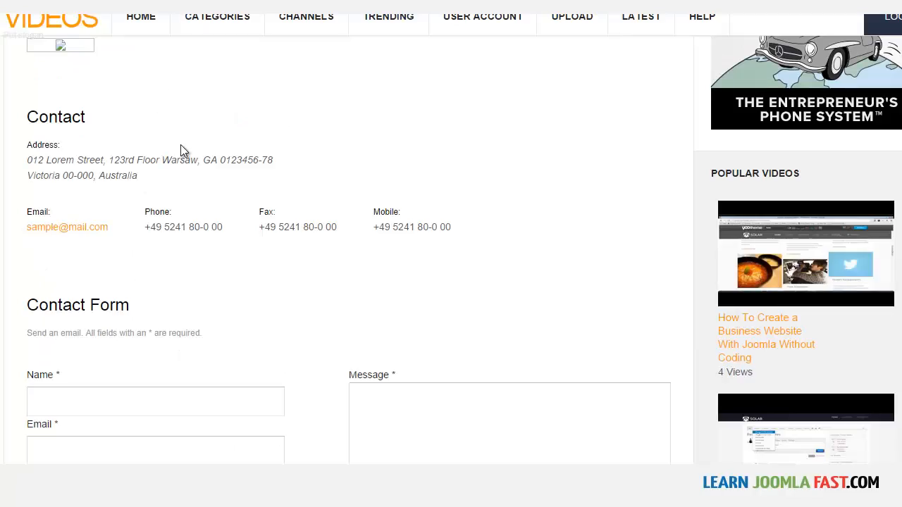
{"action": "right_click", "coordinate": [180, 145]}
{"action": "left_click", "coordinate": [240, 185]}
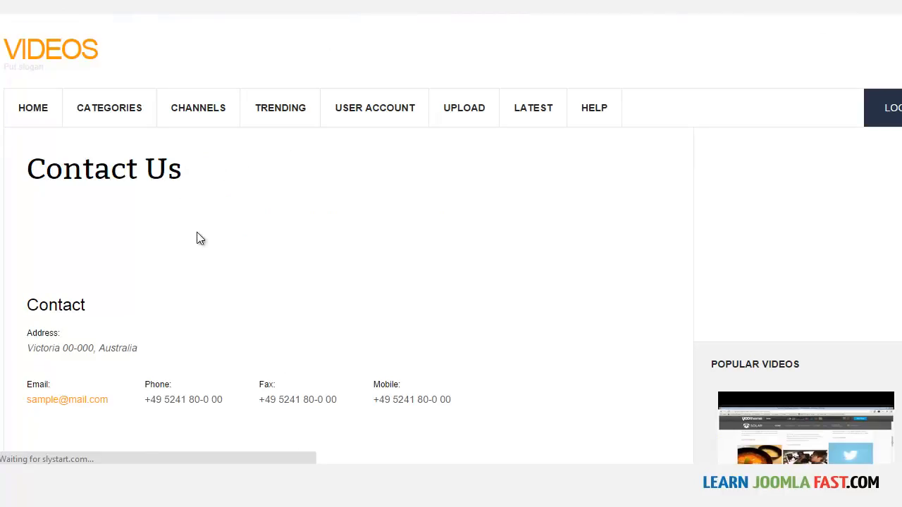
Check the contact details on the contact page and review the contact's display options down to the Link E URL field.
{"action": "scroll", "coordinate": [190, 276], "scroll_direction": "down", "scroll_amount": 3}
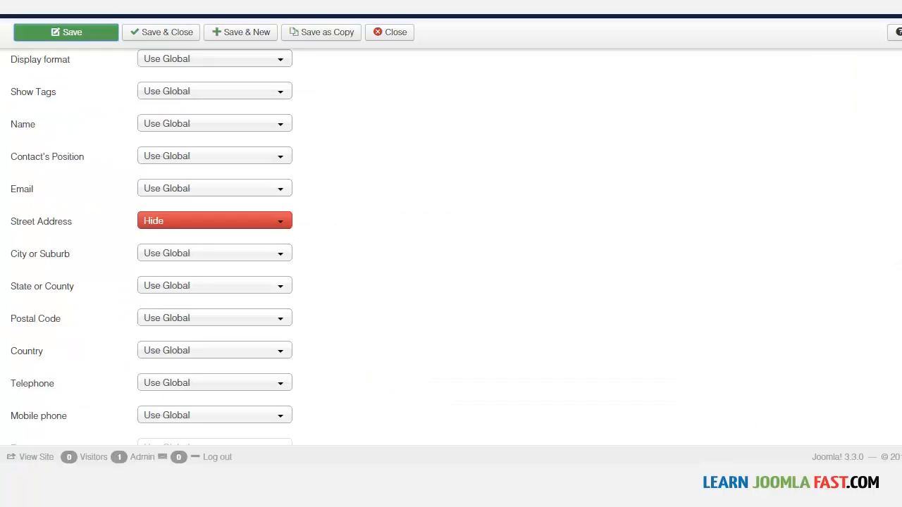
{"action": "scroll", "coordinate": [169, 271], "scroll_direction": "up", "scroll_amount": 3}
{"action": "scroll", "coordinate": [193, 294], "scroll_direction": "down", "scroll_amount": 4}
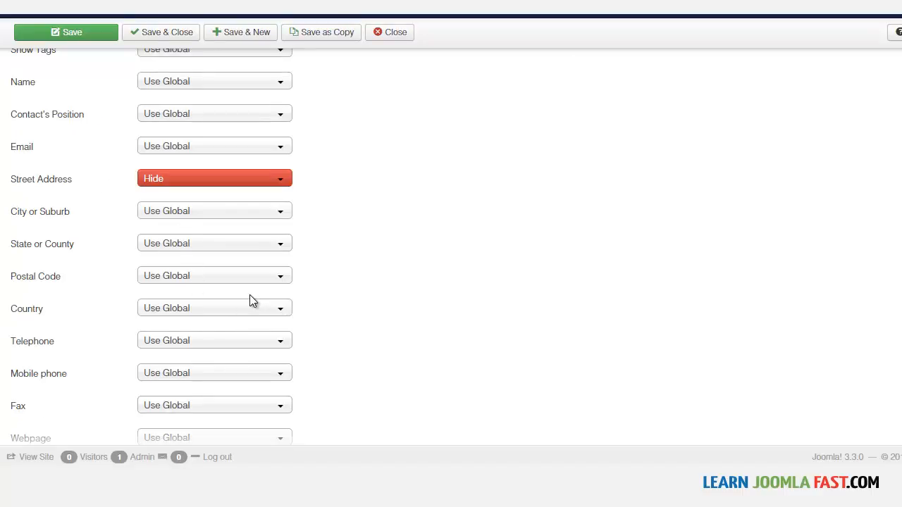
{"action": "scroll", "coordinate": [249, 295], "scroll_direction": "down", "scroll_amount": 3}
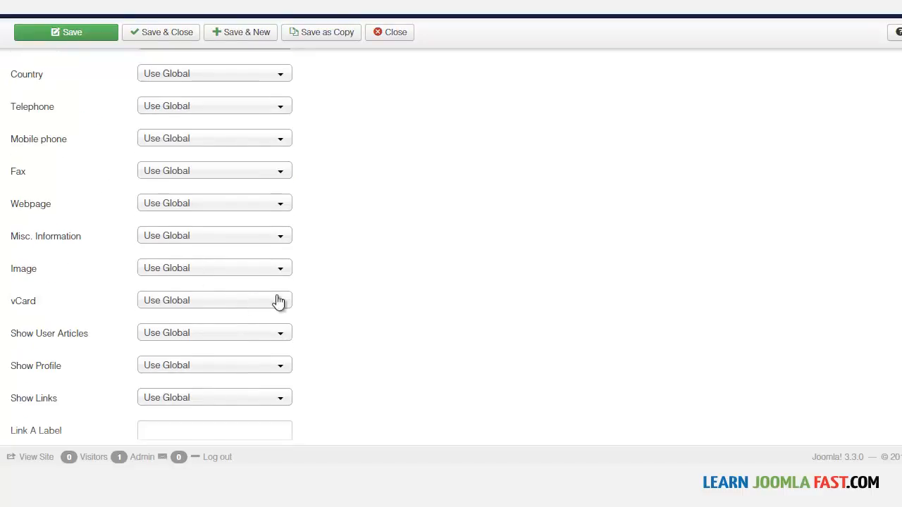
{"action": "scroll", "coordinate": [477, 188], "scroll_direction": "down", "scroll_amount": 4}
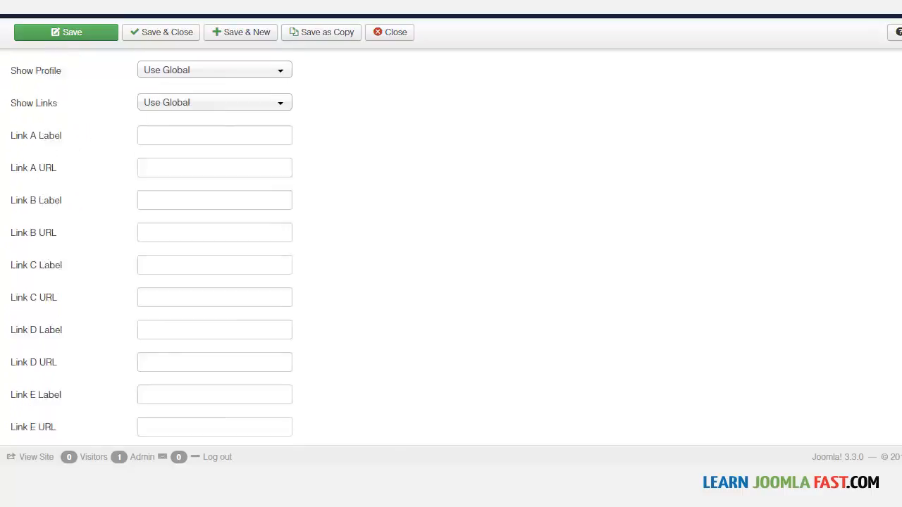
{"action": "scroll", "coordinate": [477, 188], "scroll_direction": "up", "scroll_amount": 11}
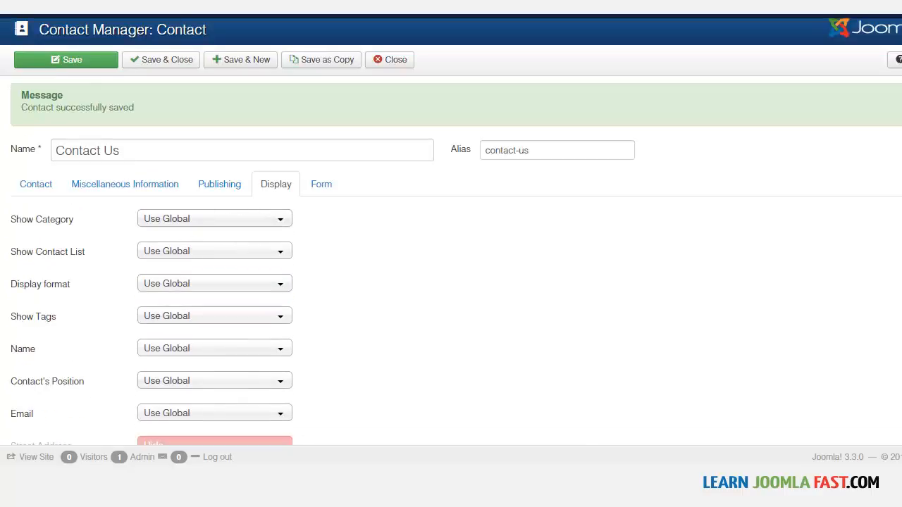
Set the contact's Street Address display option to Use Global, save and close the contact, and look over the contact page.
{"action": "scroll", "coordinate": [155, 219], "scroll_direction": "down", "scroll_amount": 2}
{"action": "left_click", "coordinate": [201, 299]}
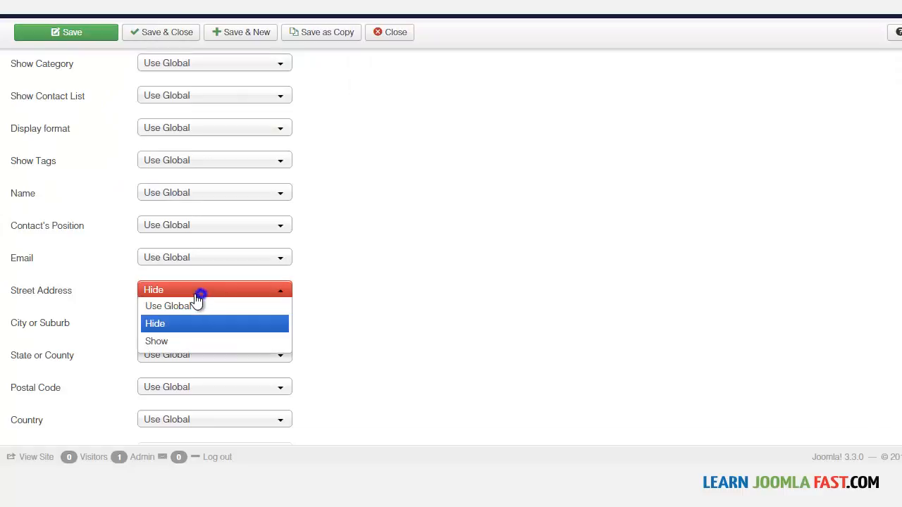
{"action": "left_click", "coordinate": [185, 306]}
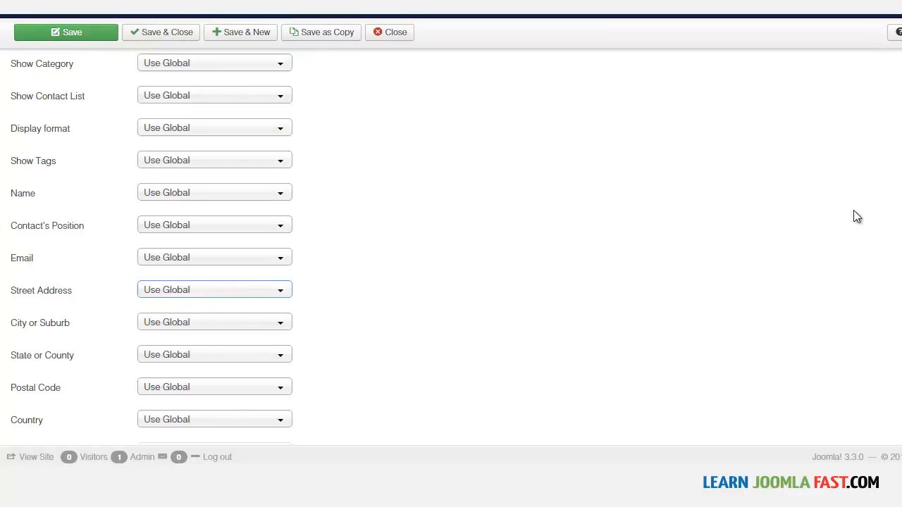
{"action": "scroll", "coordinate": [452, 247], "scroll_direction": "up", "scroll_amount": 3}
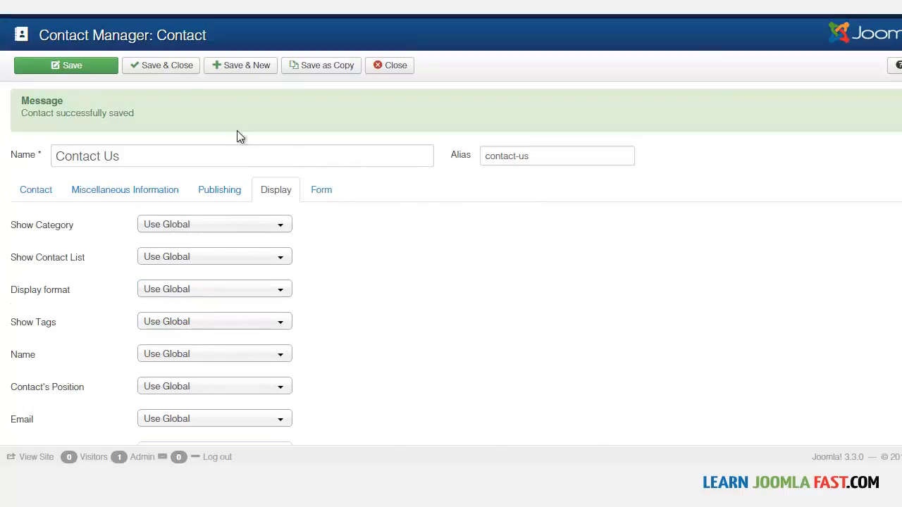
{"action": "left_click", "coordinate": [175, 67]}
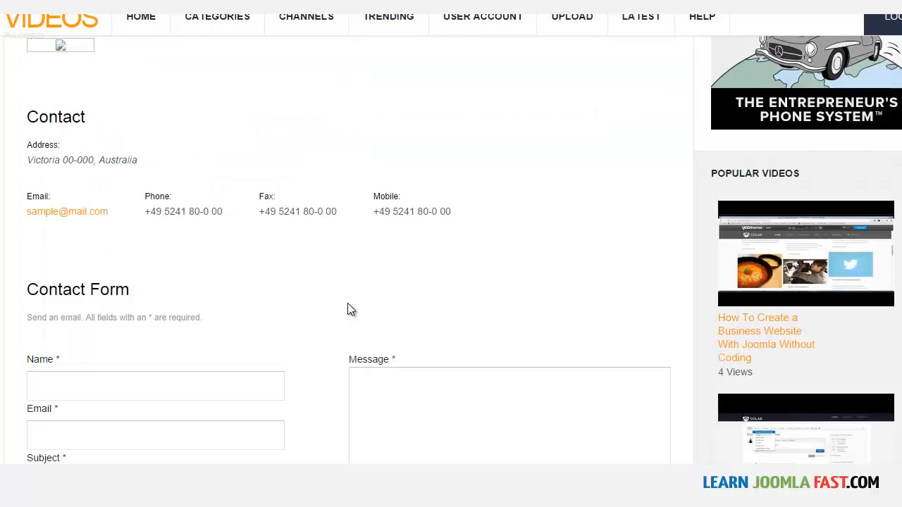
{"action": "scroll", "coordinate": [347, 303], "scroll_direction": "down", "scroll_amount": 3}
{"action": "scroll", "coordinate": [338, 295], "scroll_direction": "up", "scroll_amount": 3}
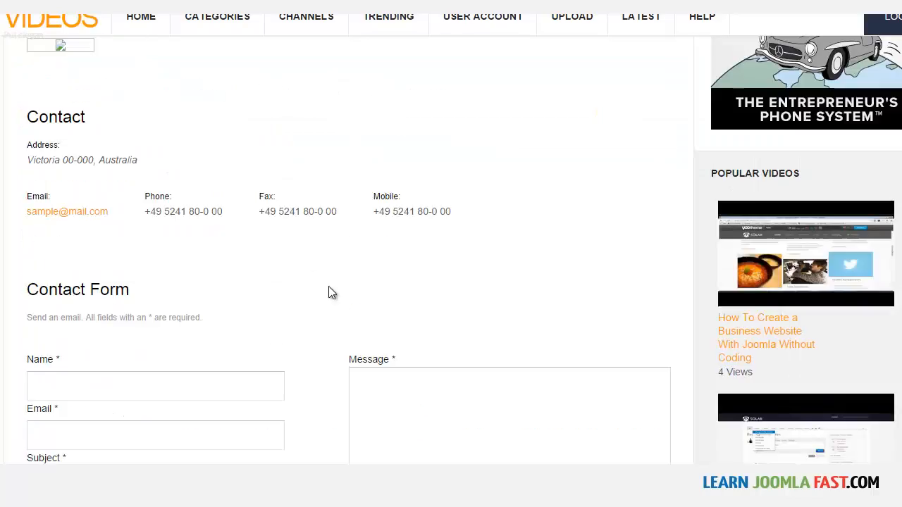